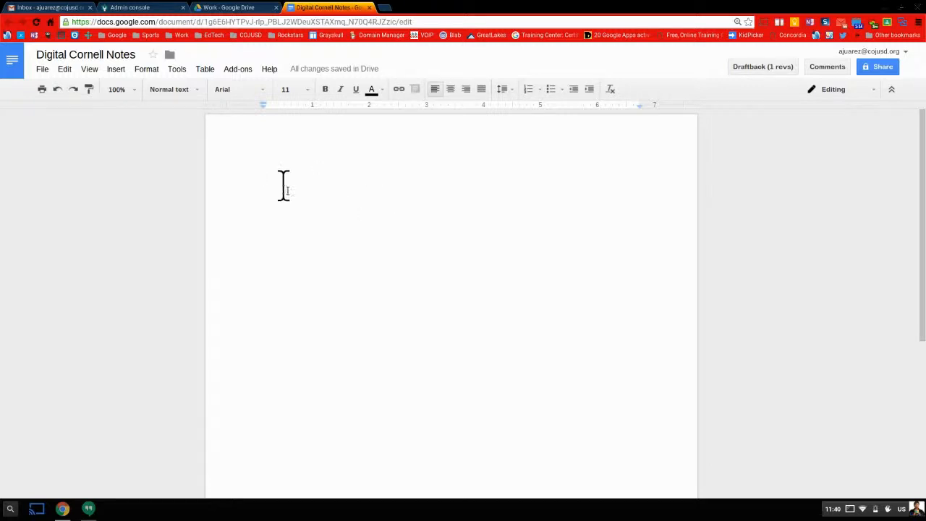
Insert a table with two columns and three rows into the blank document
left_click(204, 71)
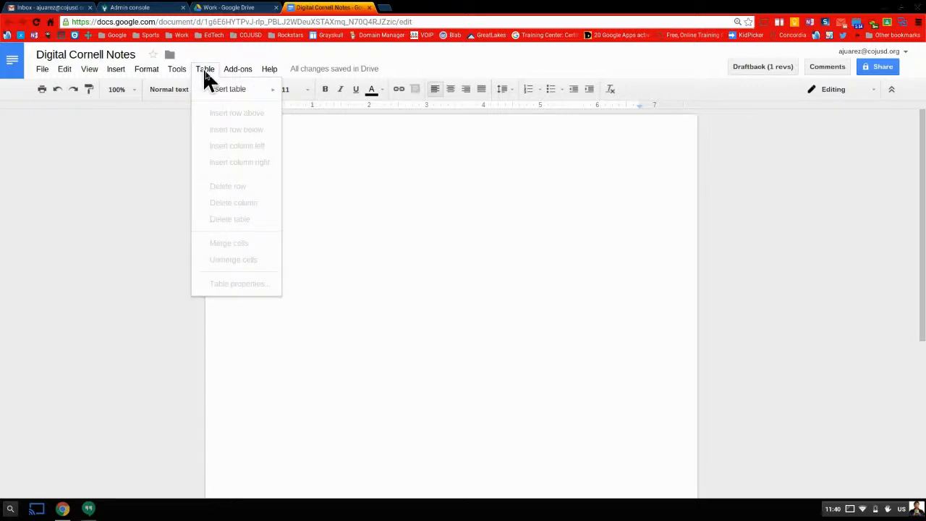
mouse_move(248, 96)
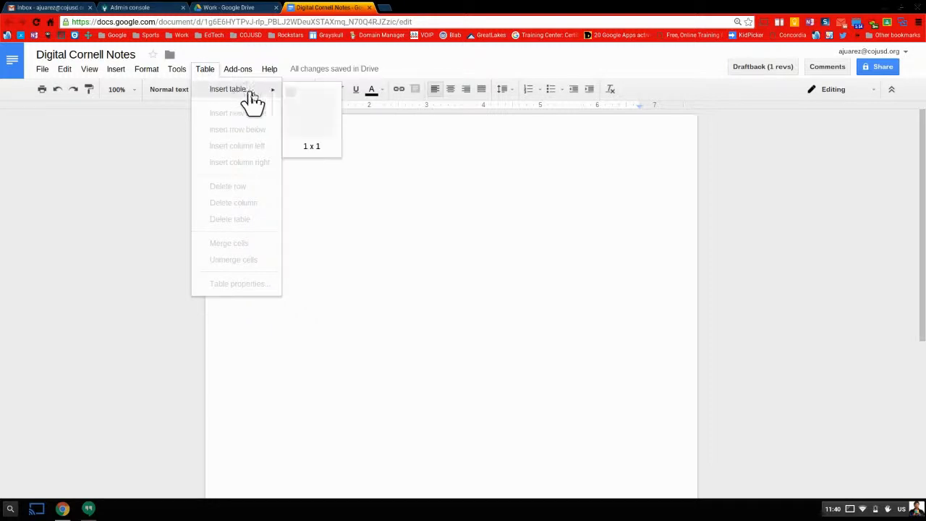
left_click(300, 117)
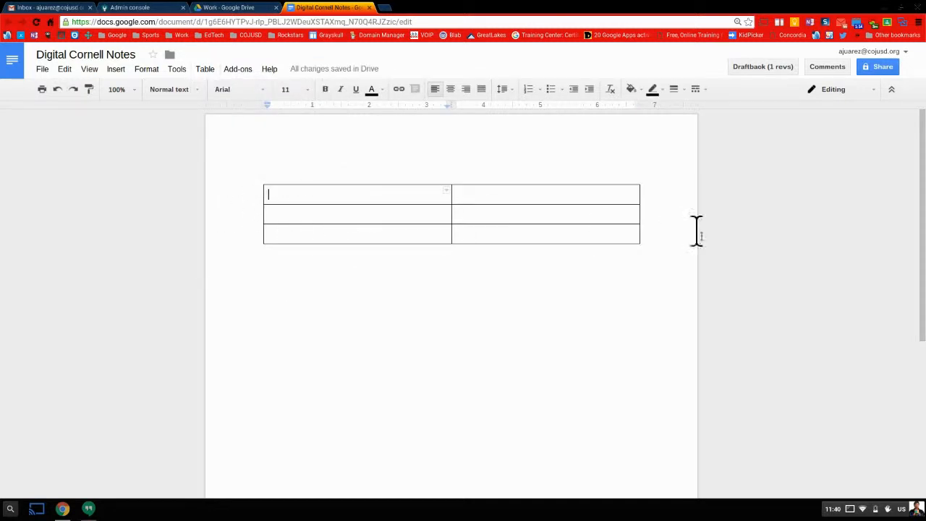
Set the page's top, bottom, left and right margins to .5 inches
left_click(44, 70)
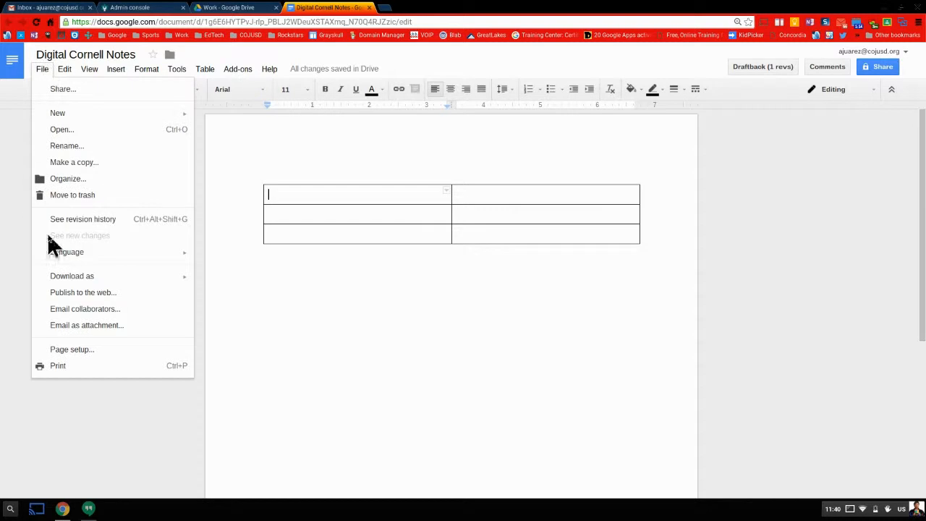
left_click(93, 348)
left_click_drag(541, 231, 518, 234)
type(".5")
left_click(549, 254)
key("BackSpace")
type(".5")
left_click(546, 277)
key("BackSpace")
type(".5")
left_click(541, 302)
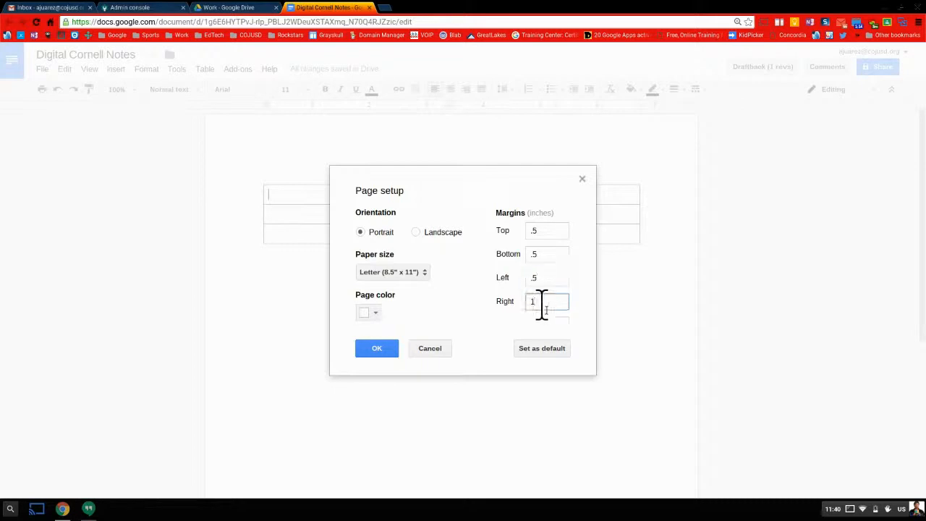
type(".5")
left_click(382, 350)
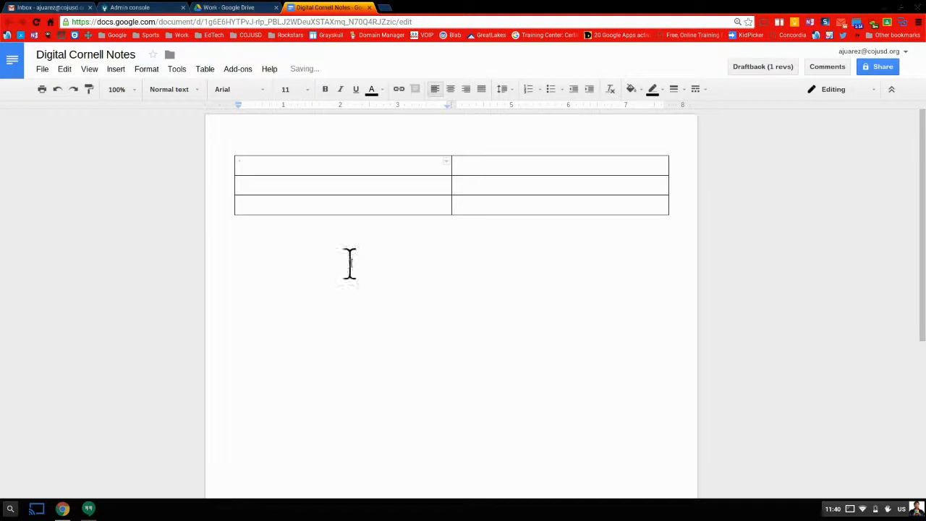
Narrow the table's first column to about 2 inches, and enter "Name" in its top cell with an extra blank line
left_click_drag(450, 180, 353, 181)
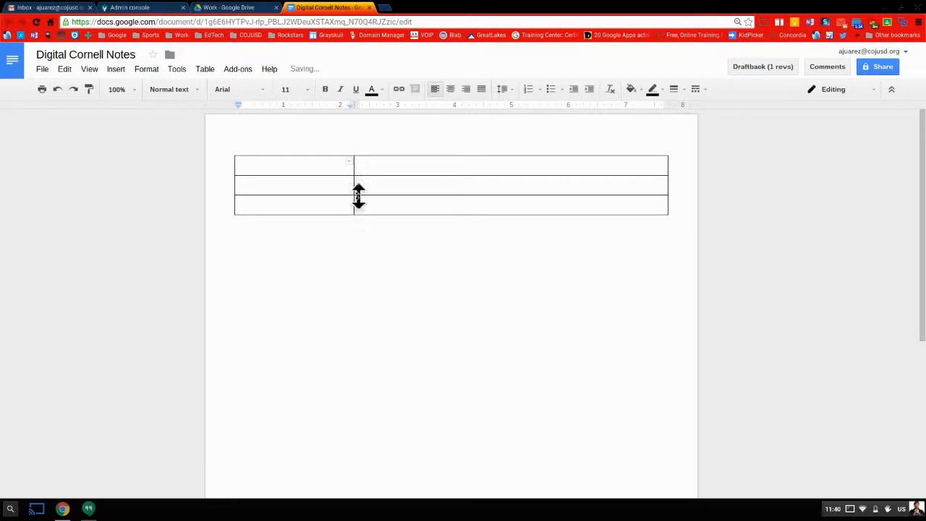
left_click(297, 165)
key("Return")
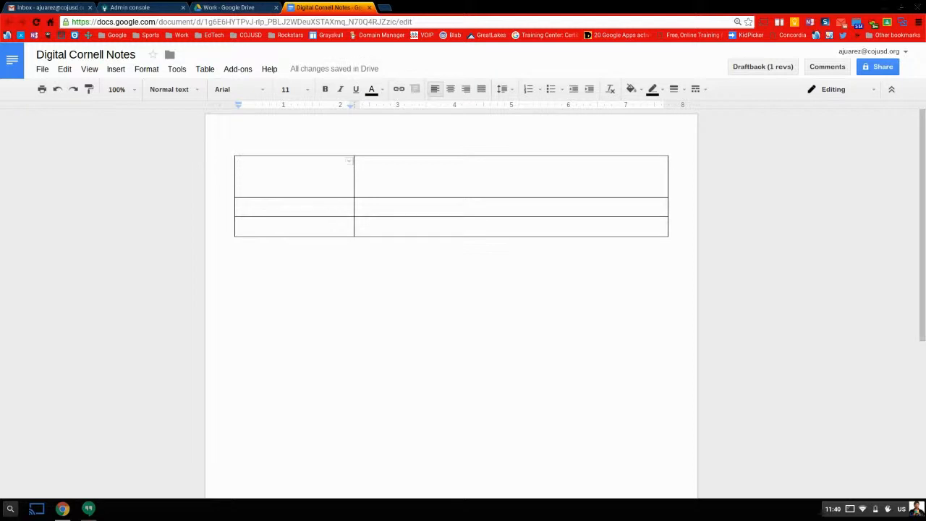
type("Name")
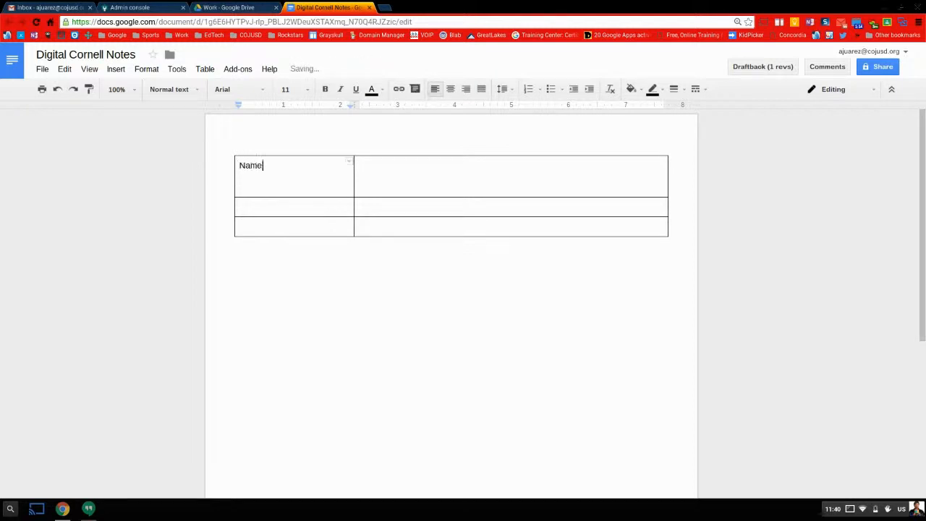
Insert a column to the left of the table's second column and widen it to about 3 inches
left_click(456, 174)
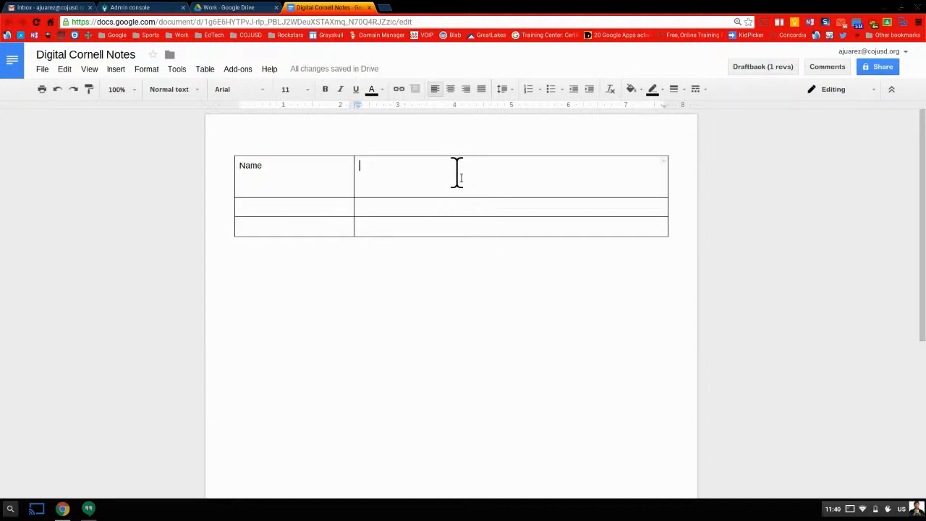
right_click(455, 170)
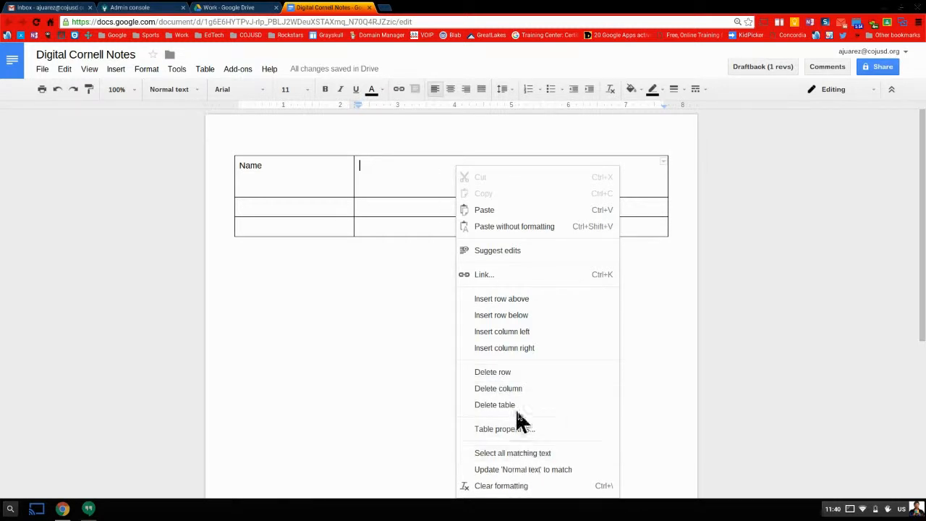
left_click(541, 334)
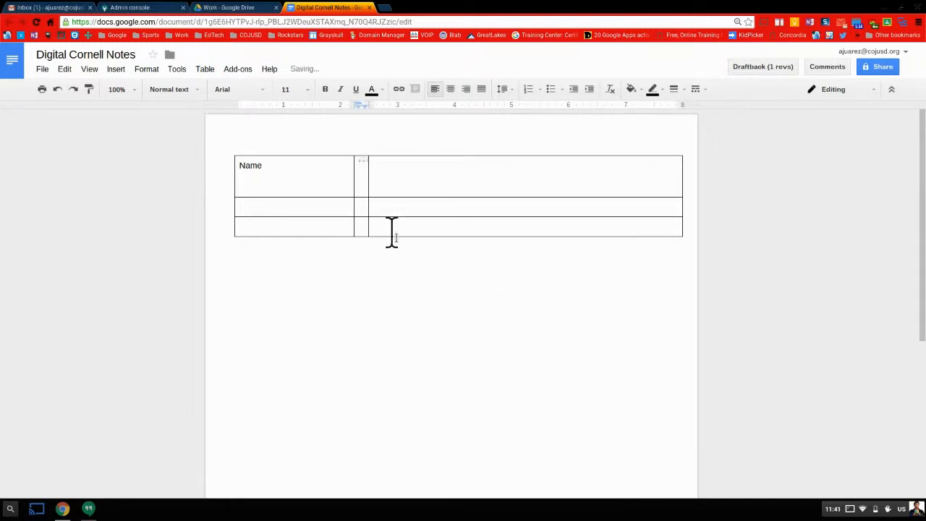
left_click_drag(367, 185, 518, 184)
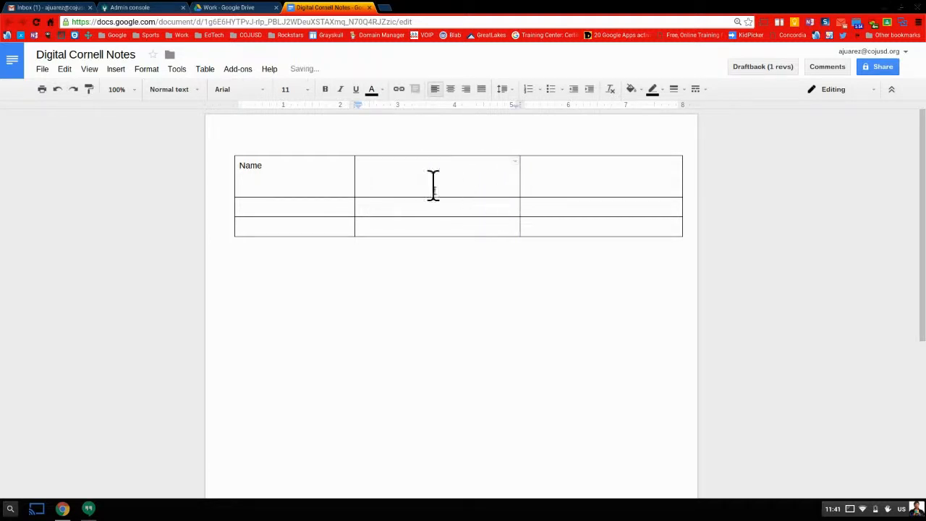
Merge the second and third cells in each of the lower two rows, and enter "Topic and Objective" in the top row's middle cell
left_click_drag(529, 221, 488, 206)
right_click(496, 230)
left_click(533, 407)
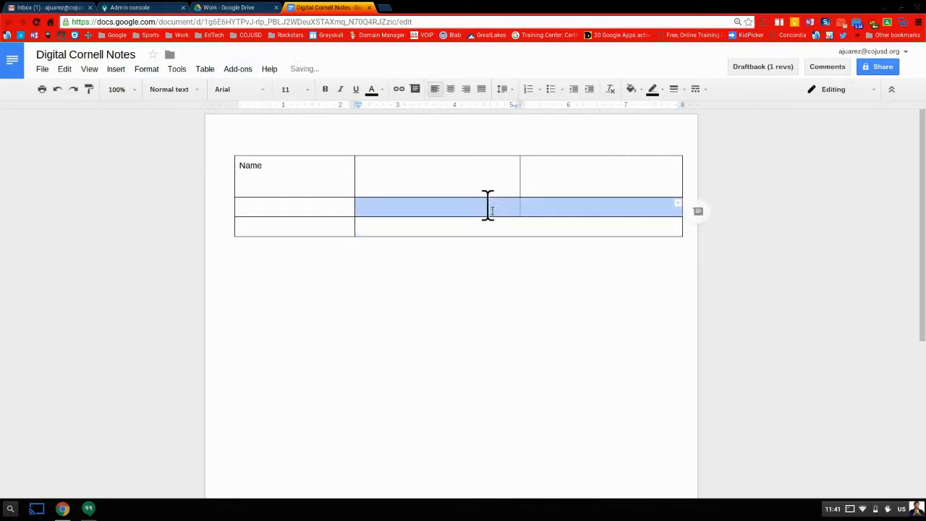
right_click(489, 207)
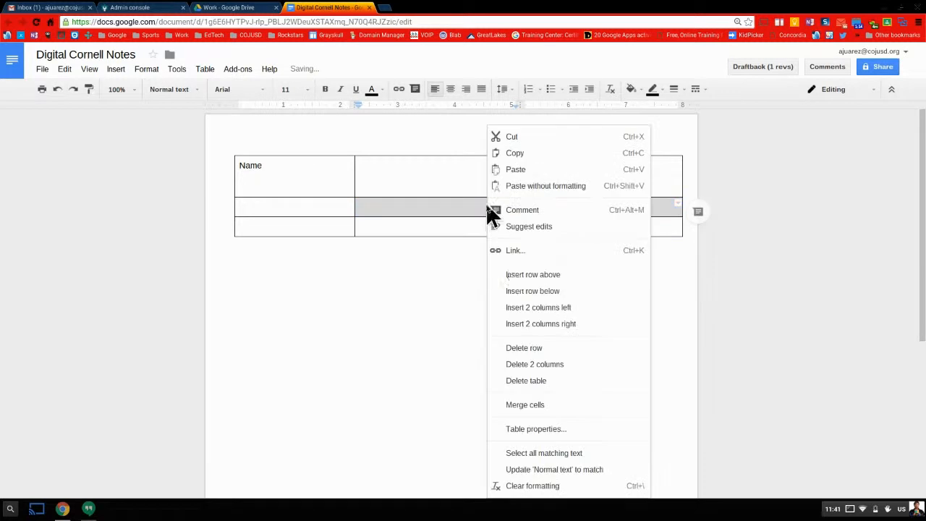
left_click(523, 405)
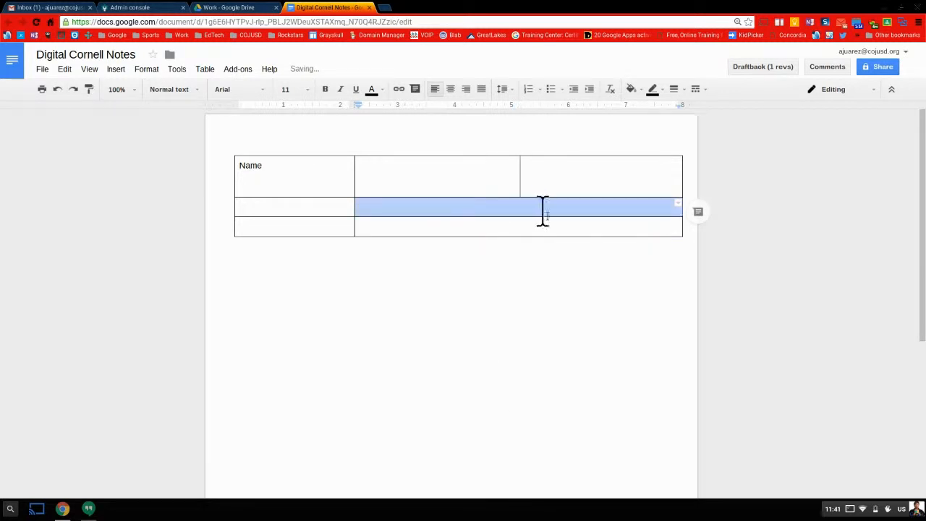
left_click(376, 166)
type("Topic and Objective")
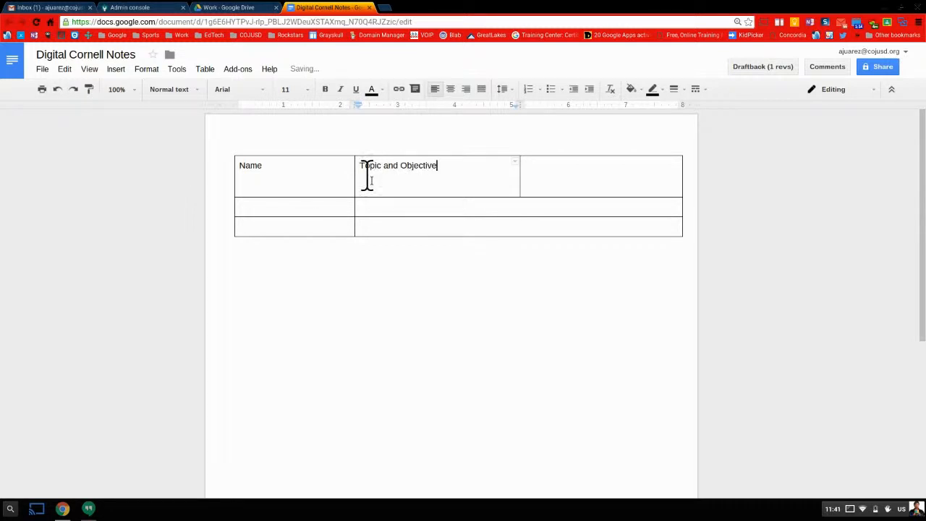
Insert a column to the left of the table's last column, and resize the end columns so the table fits the page margins
left_click(554, 170)
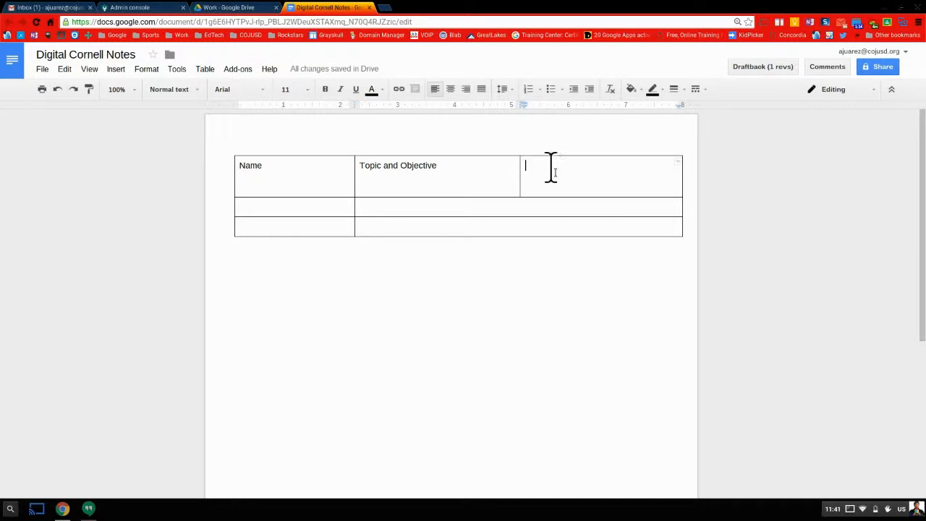
right_click(548, 171)
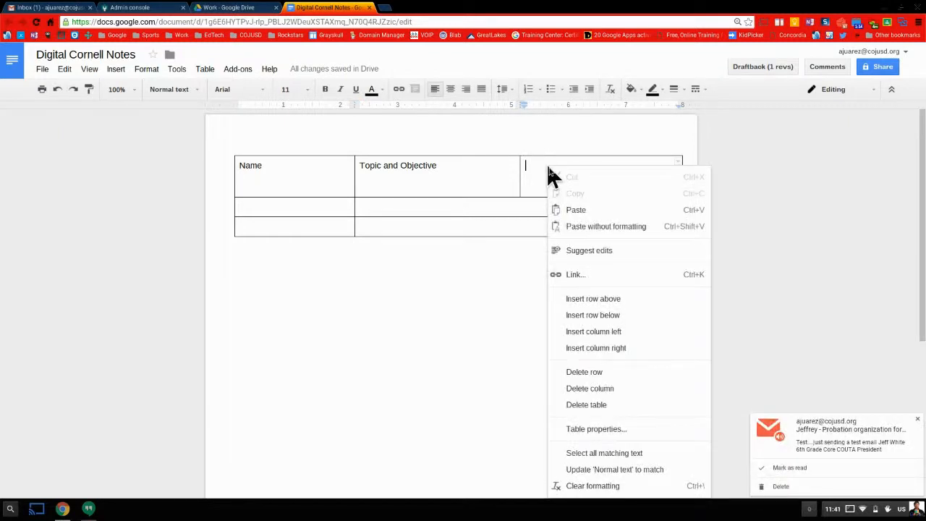
left_click(606, 331)
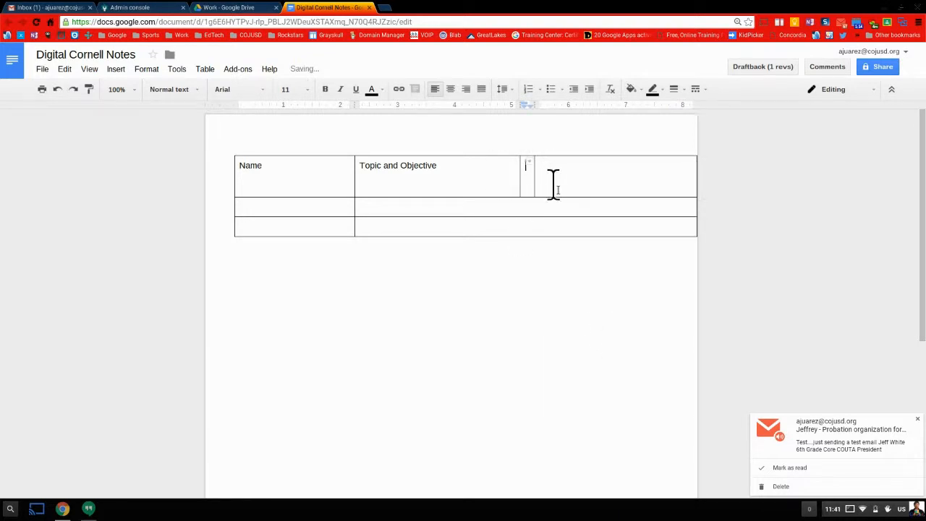
left_click_drag(534, 182, 666, 179)
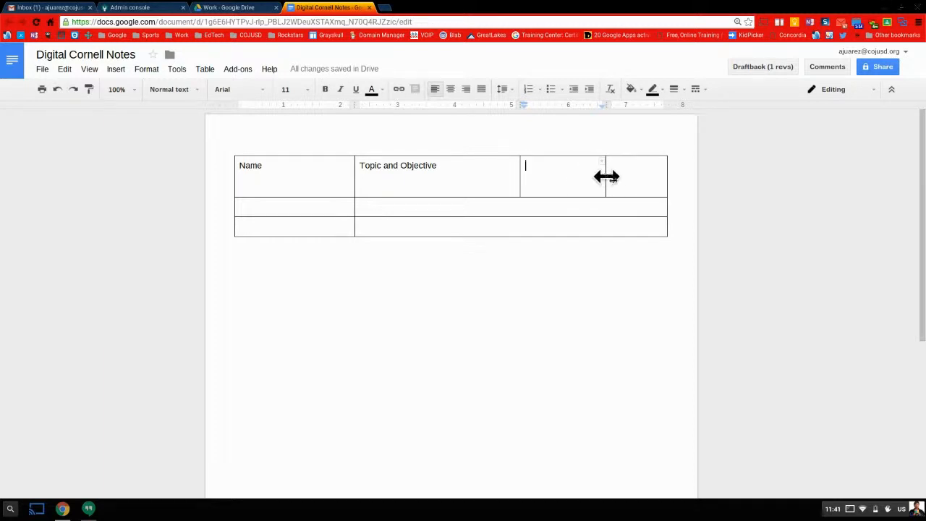
Merge the two empty cells at the end of the table's top row into one
left_click(622, 181)
left_click_drag(626, 181, 579, 178)
right_click(575, 188)
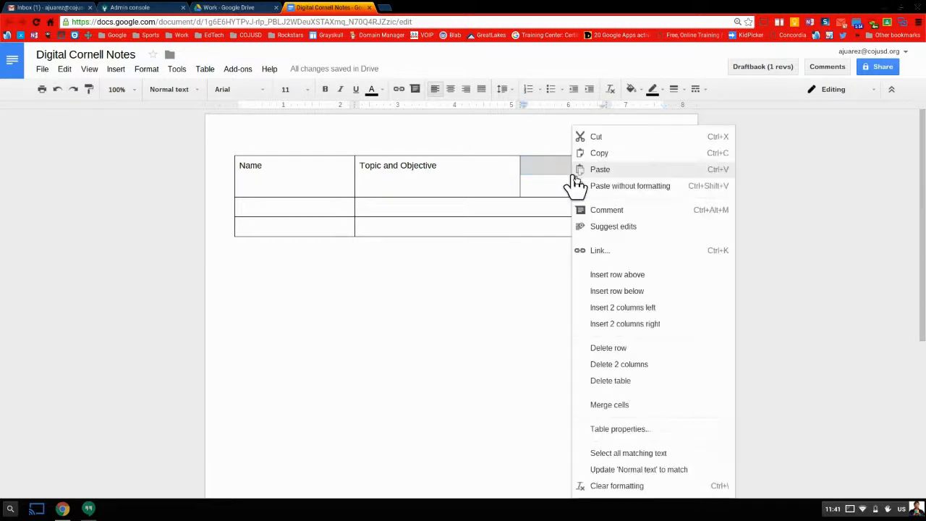
left_click(606, 405)
Insert a row below the top row, and merge the "Name" and "Topic and Objective" cells each with the cell beneath
right_click(564, 188)
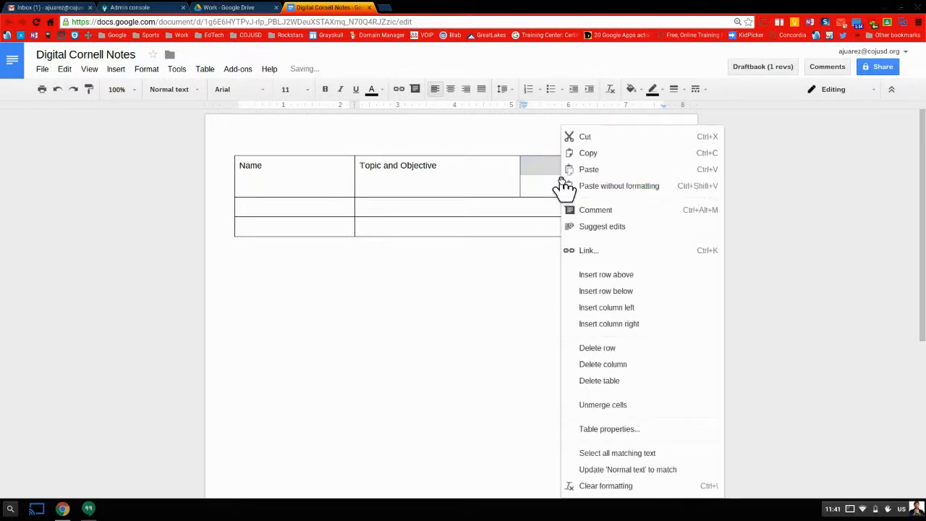
left_click(612, 291)
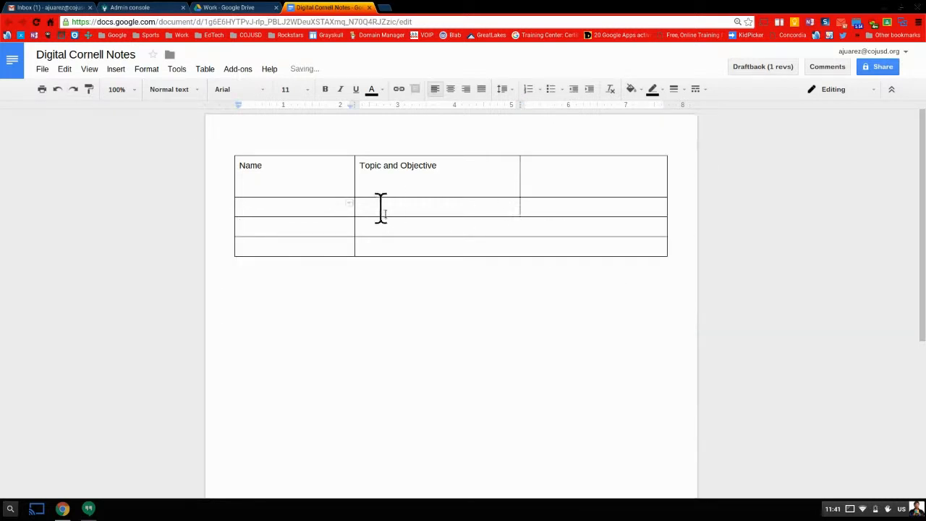
left_click_drag(300, 207, 297, 190)
right_click(300, 197)
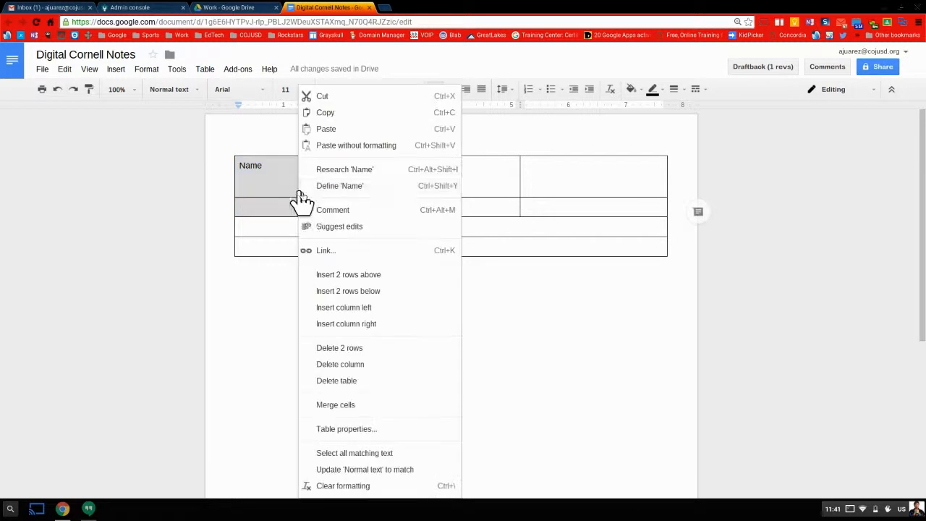
left_click(388, 405)
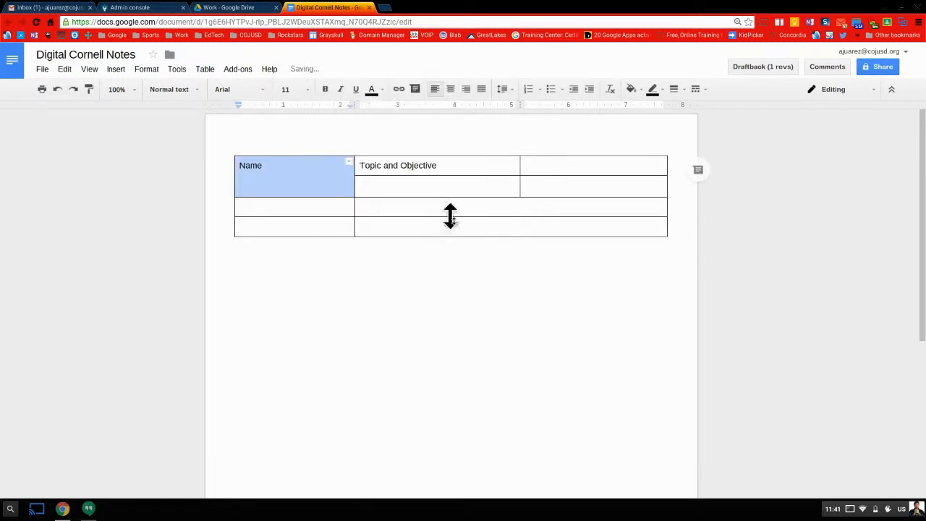
left_click_drag(455, 185, 444, 170)
right_click(444, 170)
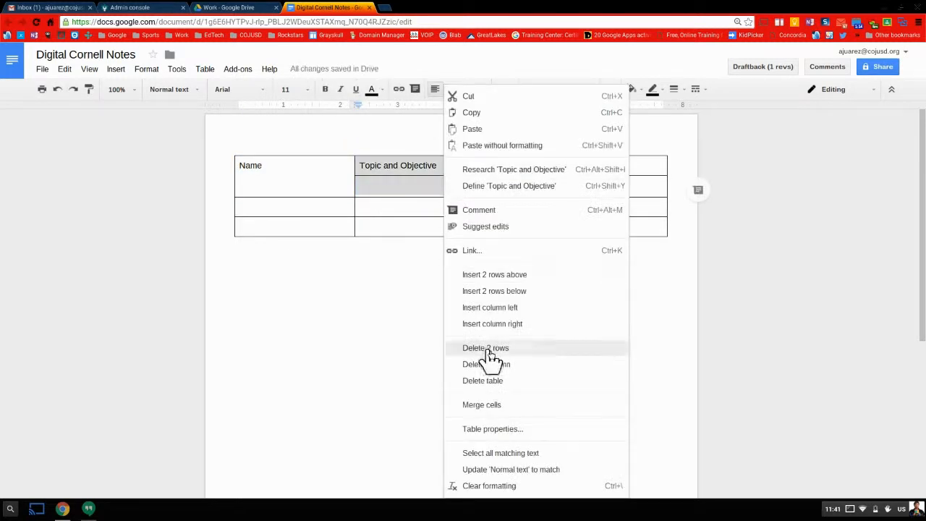
left_click(493, 411)
Enter "Date" and "Period" in the two stacked cells beside "Topic and Objective"
left_click(554, 165)
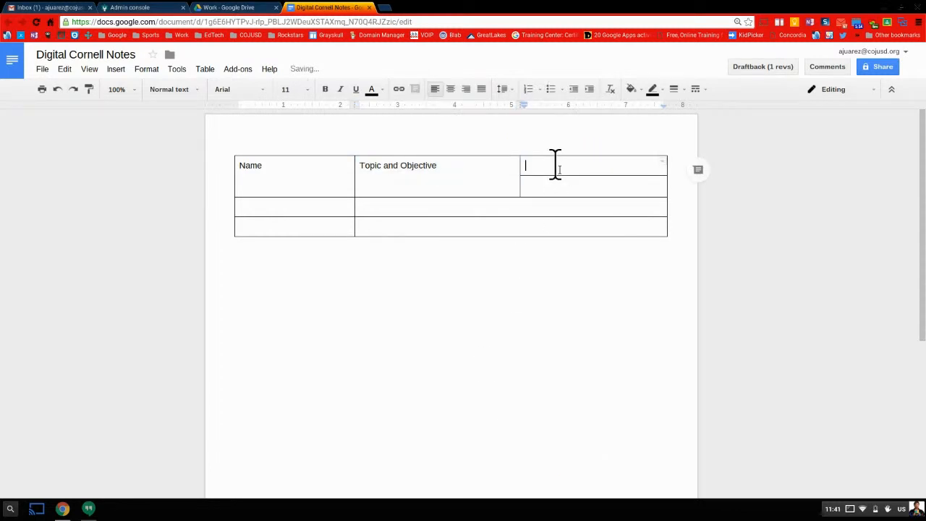
type("Date ")
type("Period")
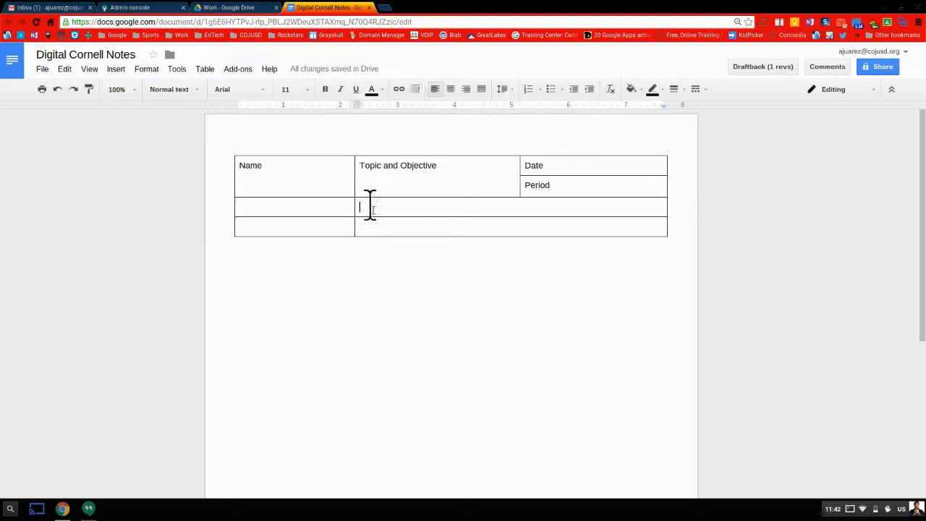
Merge the row beneath the header into a single full-width cell and enter "Essential Question" in it
left_click_drag(370, 205, 326, 205)
right_click(326, 208)
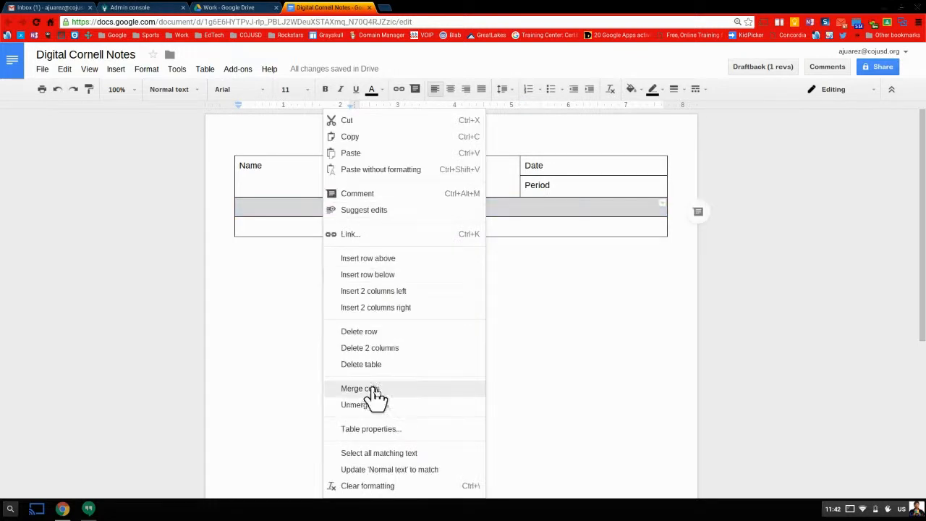
left_click(386, 389)
left_click(295, 209)
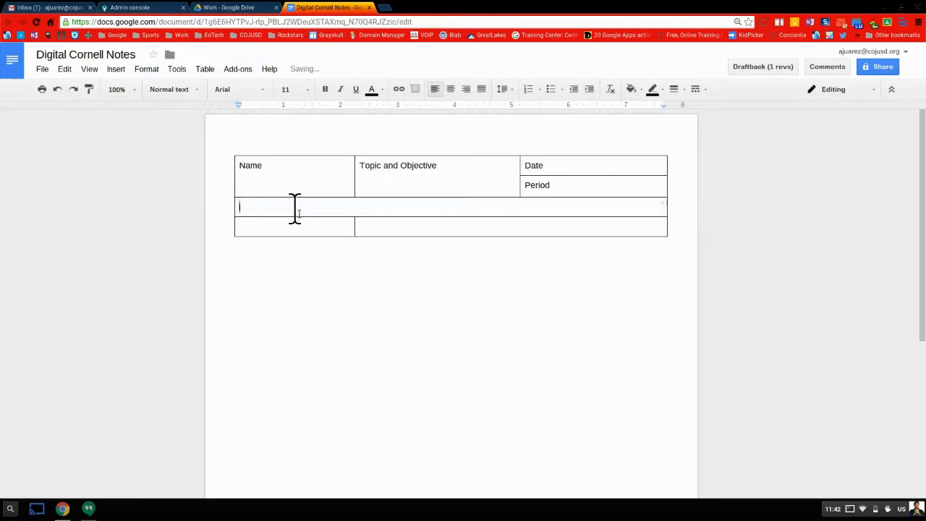
type("Essential Question")
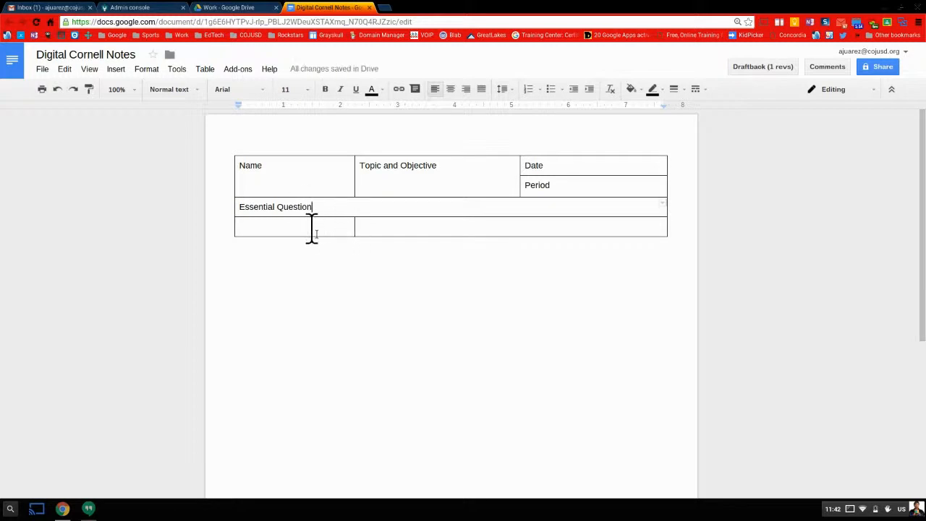
Label the last row's wide cell "Notes" and its narrow cell "Questions"
left_click(373, 227)
type("NO")
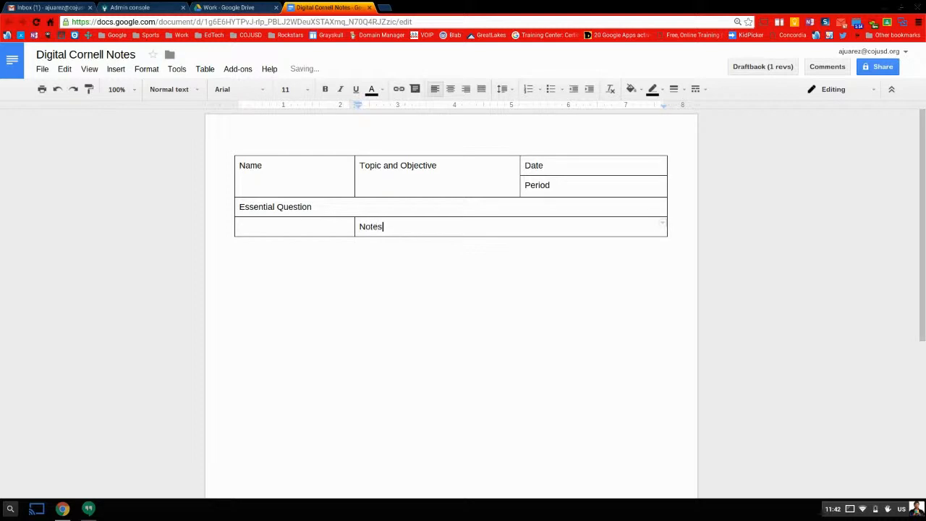
left_click(307, 227)
type("Questions")
Add a row at the end of the table, merged into one full-width cell labelled "Summary"
left_click(401, 227)
key("Tab")
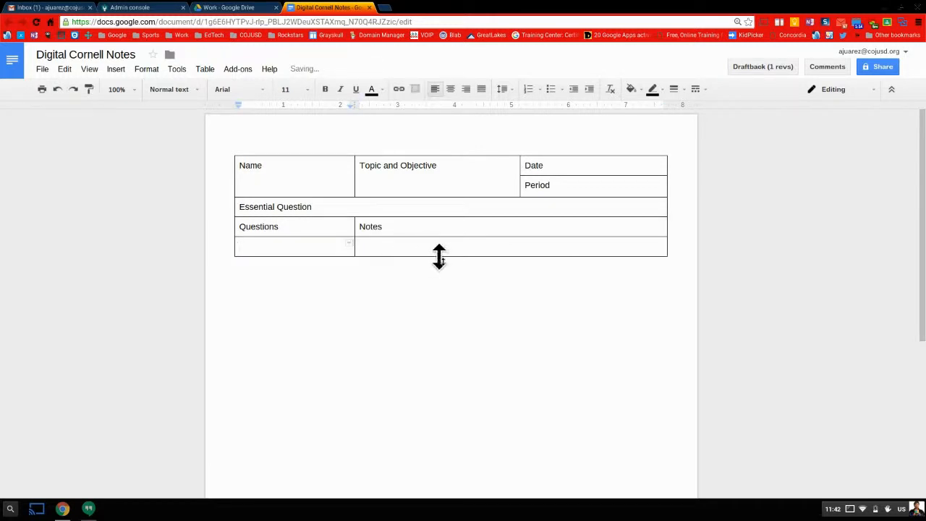
left_click(363, 248)
left_click_drag(363, 247, 323, 246)
right_click(321, 244)
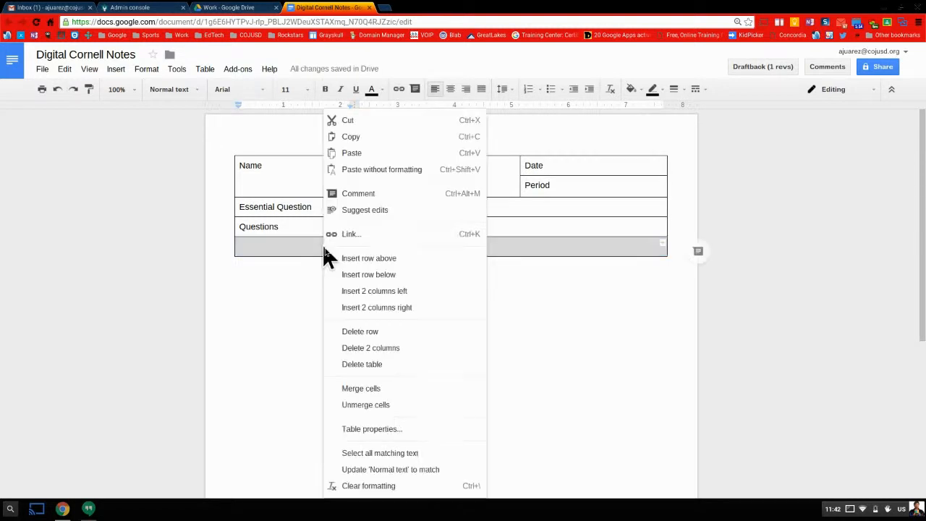
left_click(360, 389)
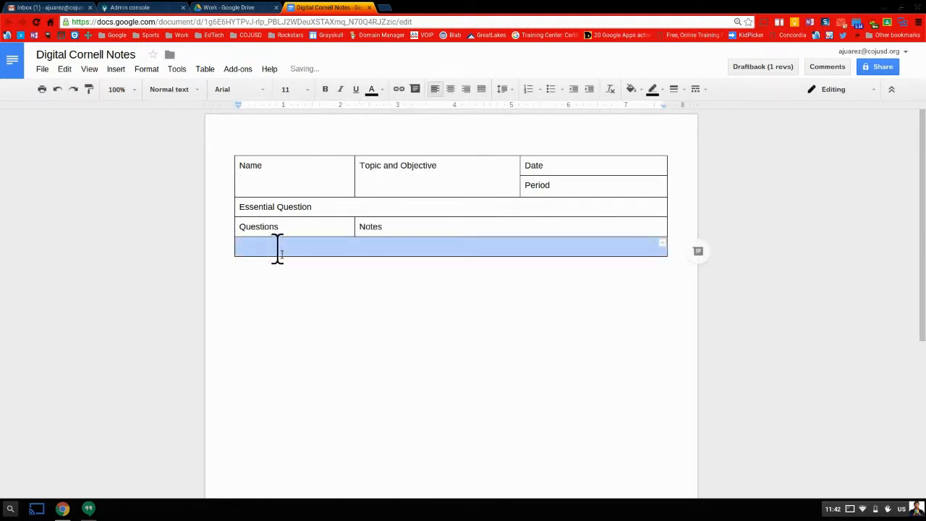
left_click(276, 248)
type("Summary")
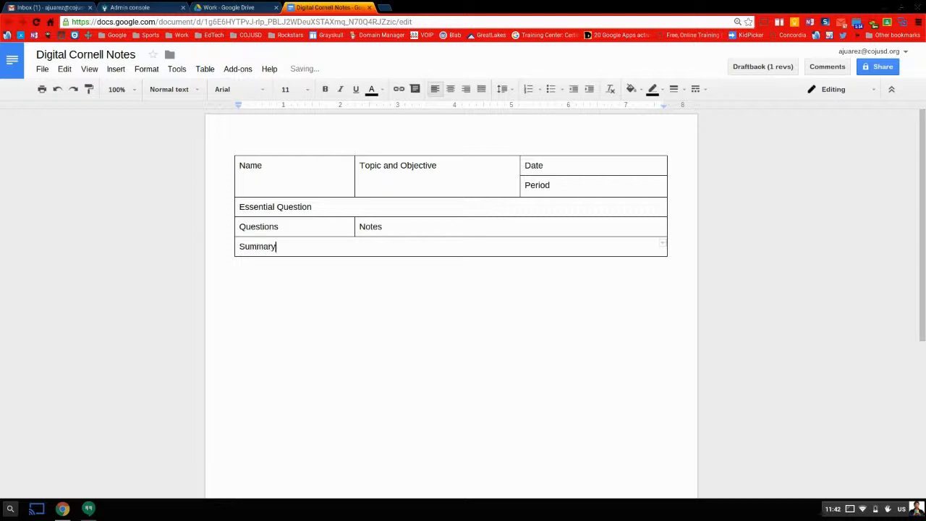
Enlarge the "Notes" cell with a long run of blank lines so the notes area fills most of the page
left_click(392, 226)
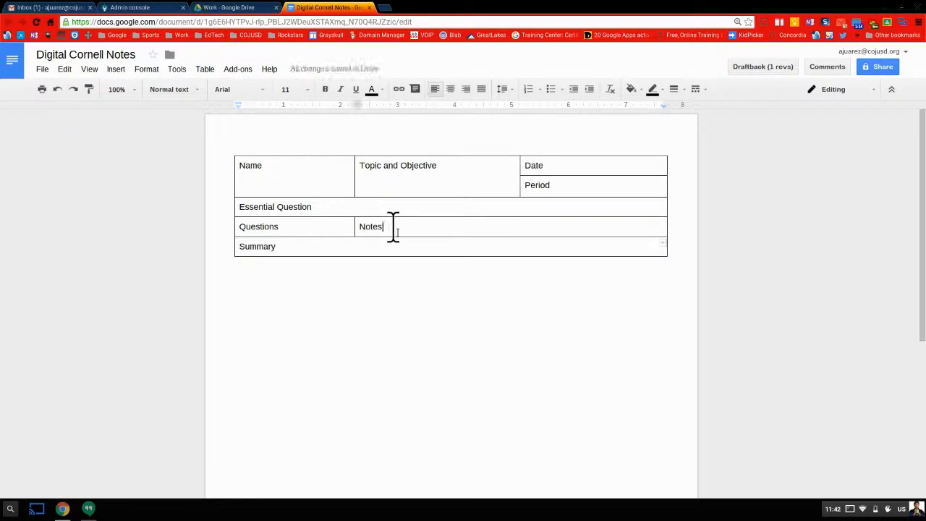
key("Return")
key("Return")
key("Return")
key("Return")
key("Return")
key("Return")
key("Return")
key("Return")
key("Return")
key("Return")
key("Return")
key("Return")
key("Return")
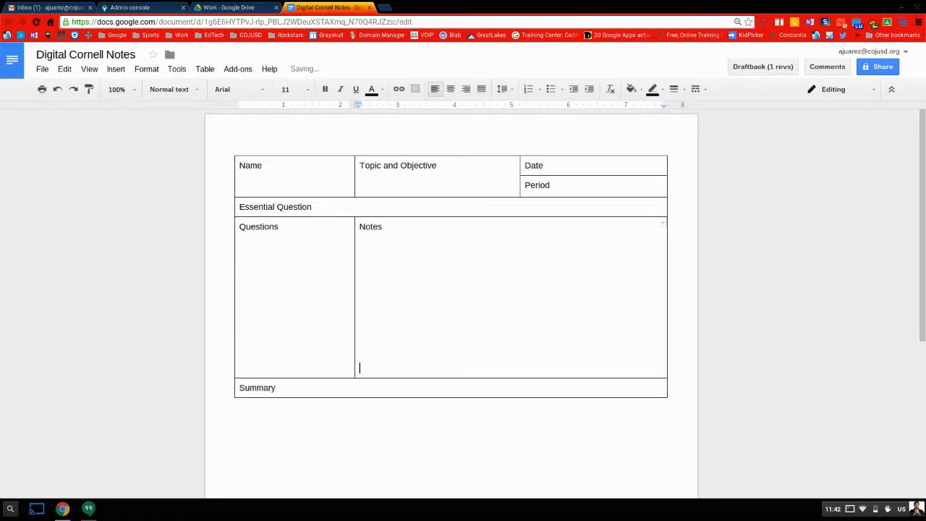
scroll(393, 248, "down", 2)
key("Return")
key("Return")
key("Return")
key("Return")
key("Return")
key("Return")
key("Return")
key("Return")
key("Return")
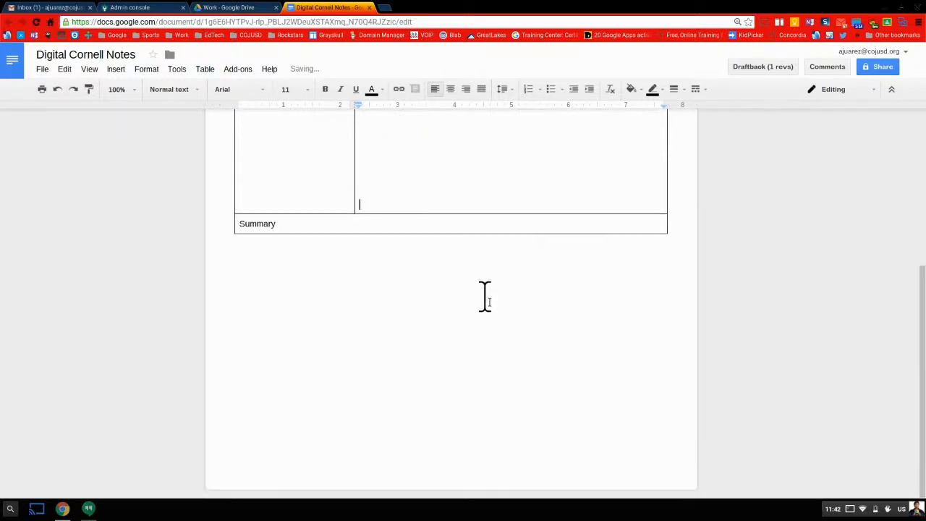
key("Return")
key("Return")
key("Return")
key("Return")
key("Return")
key("Return")
key("Return")
key("Return")
key("Return")
key("Return")
key("Return")
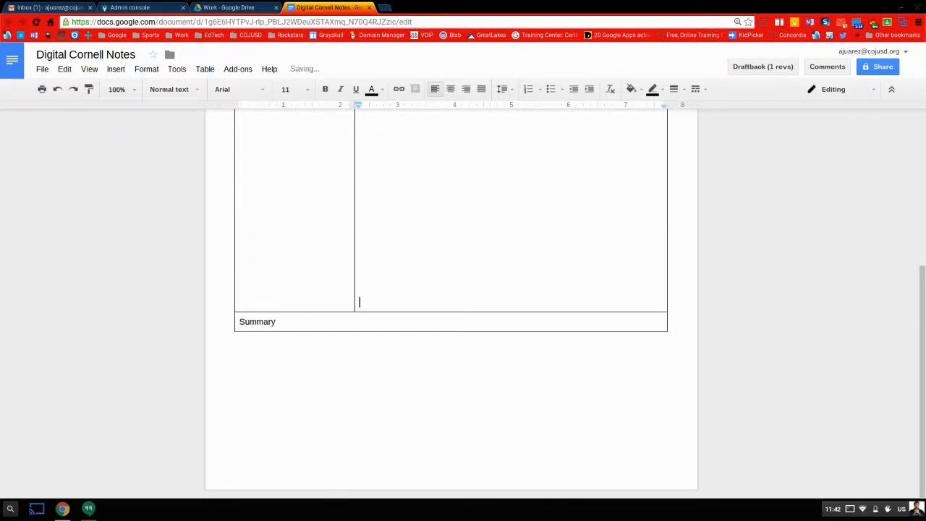
Enlarge the "Summary" cell with blank lines beneath its label, down to the end of the page
left_click(387, 364)
key("Return")
key("Return")
key("Return")
key("Return")
key("Return")
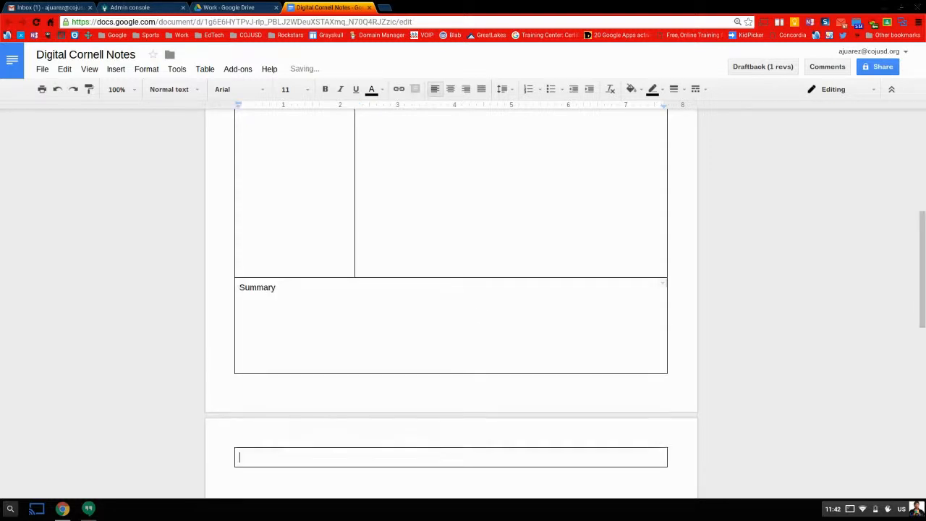
Remove surplus blank lines from the end of the "Notes" cell so the whole table fits on one page
scroll(384, 362, "up", 10)
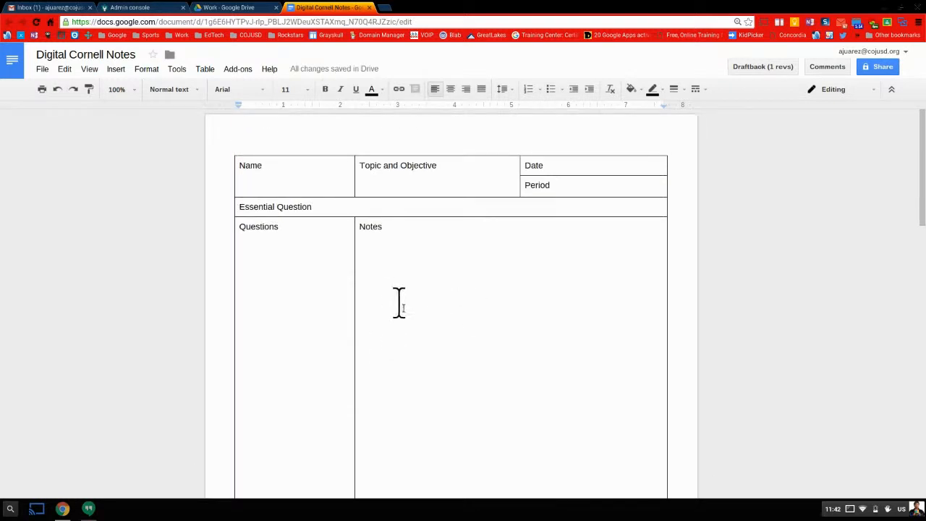
scroll(427, 325, "down", 10)
scroll(427, 325, "up", 2)
double_click(405, 335)
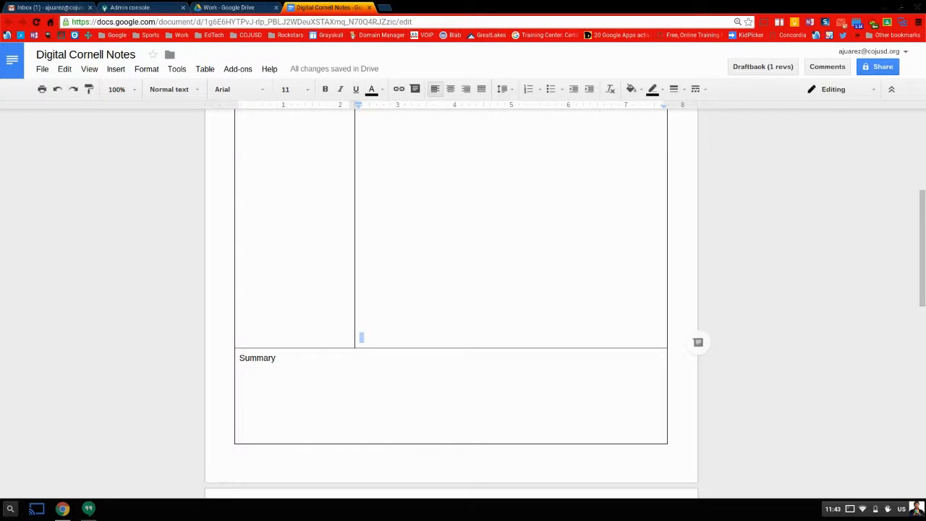
key("BackSpace")
key("BackSpace")
key("BackSpace")
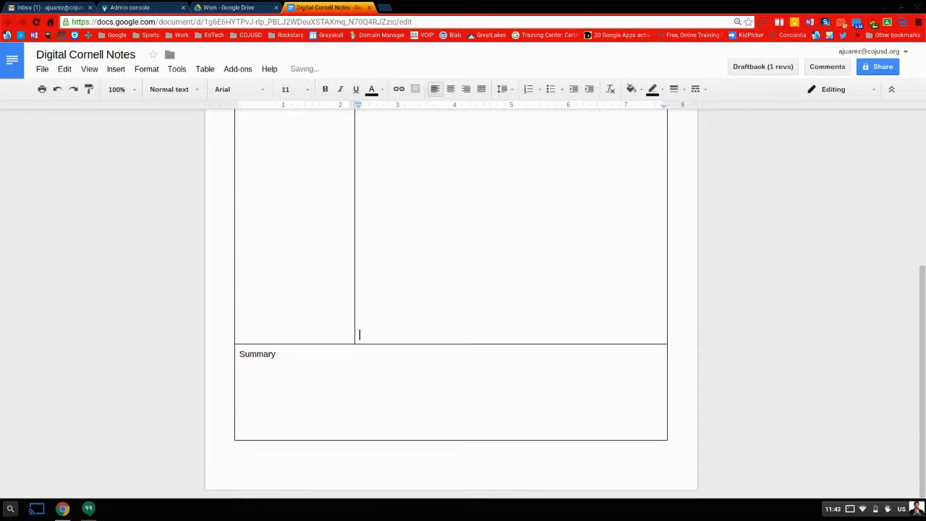
Add two blank lines beneath "Essential Question" to make room for an answer
scroll(424, 330, "up", 8)
left_click(331, 206)
key("Return")
key("Return")
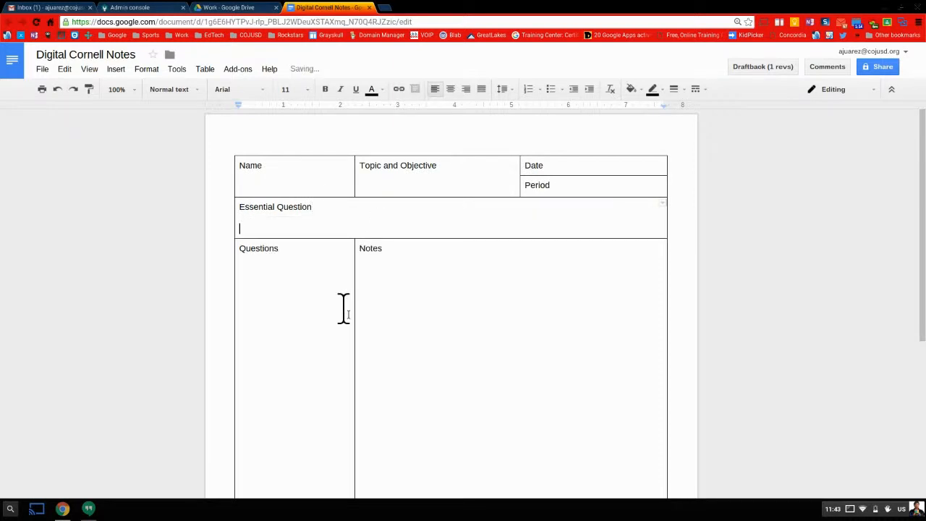
Extend the "Summary" cell by two more blank lines
scroll(346, 316, "down", 6)
scroll(346, 316, "down", 1)
left_click(386, 420)
key("Return")
key("Return")
key("Return")
key("BackSpace")
scroll(403, 406, "up", 2)
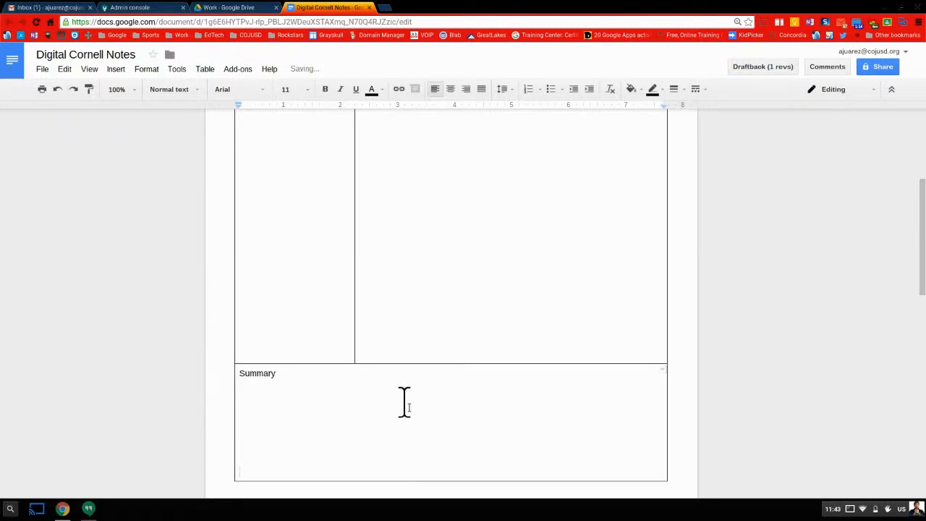
Set the document's sharing permission to "Can view" and finish sharing without adding anyone
scroll(420, 419, "up", 2)
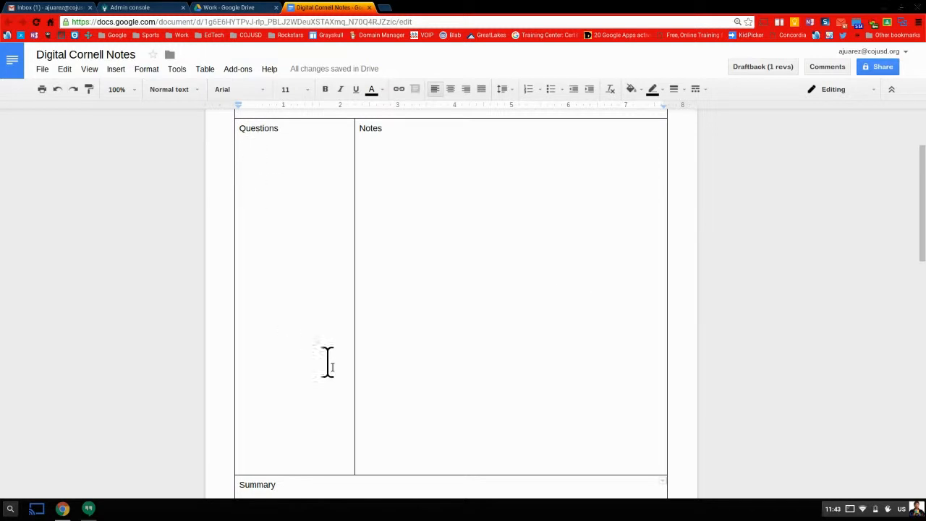
scroll(310, 416, "up", 2)
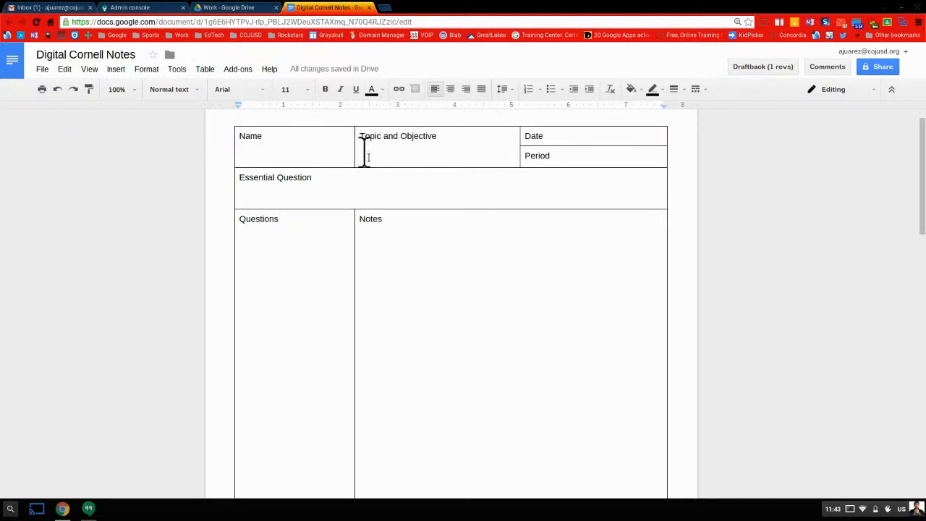
scroll(492, 284, "up", 1)
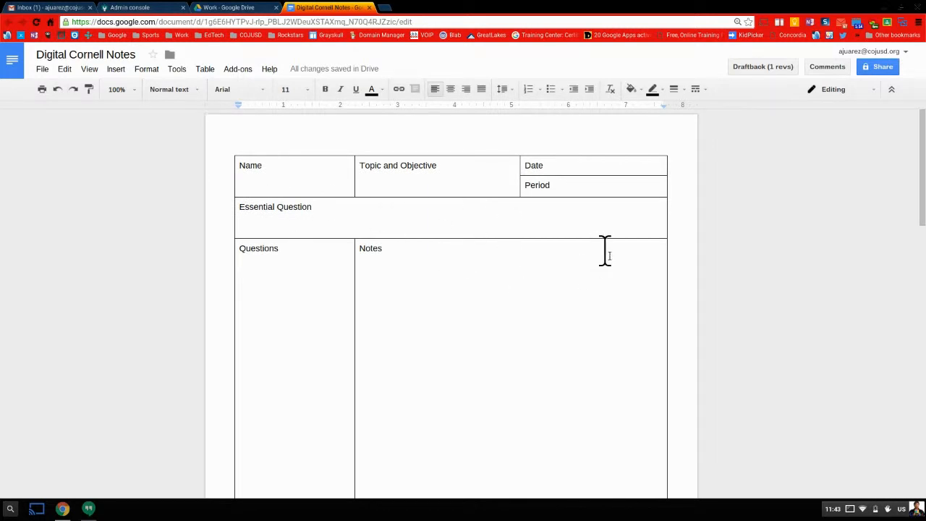
left_click(876, 69)
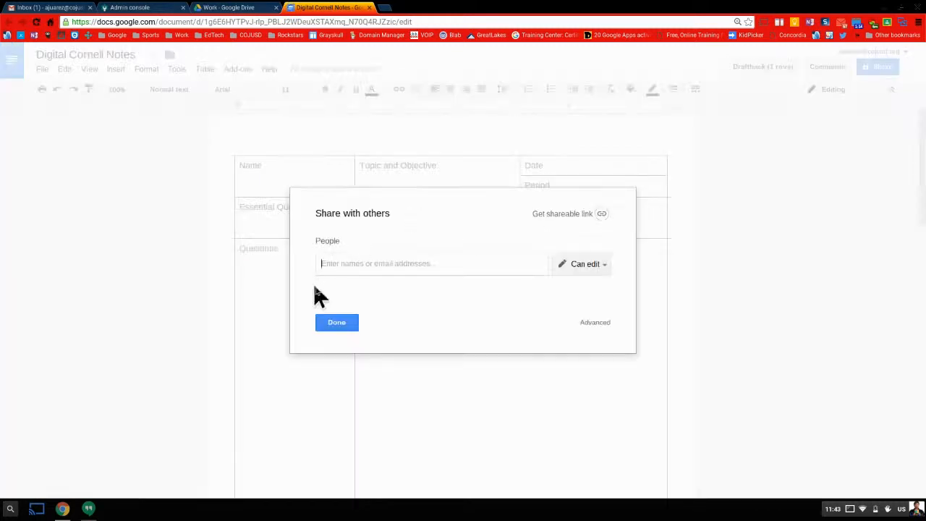
left_click(596, 263)
left_click(596, 323)
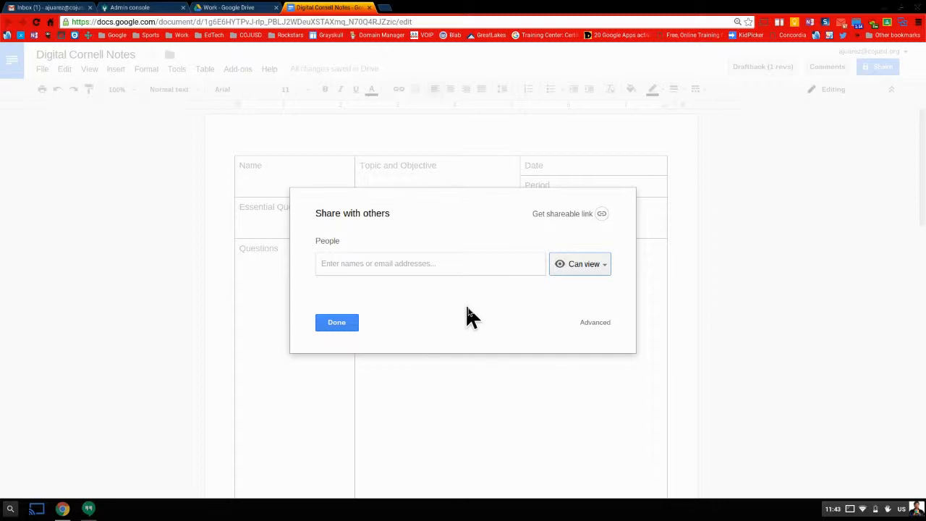
left_click(337, 323)
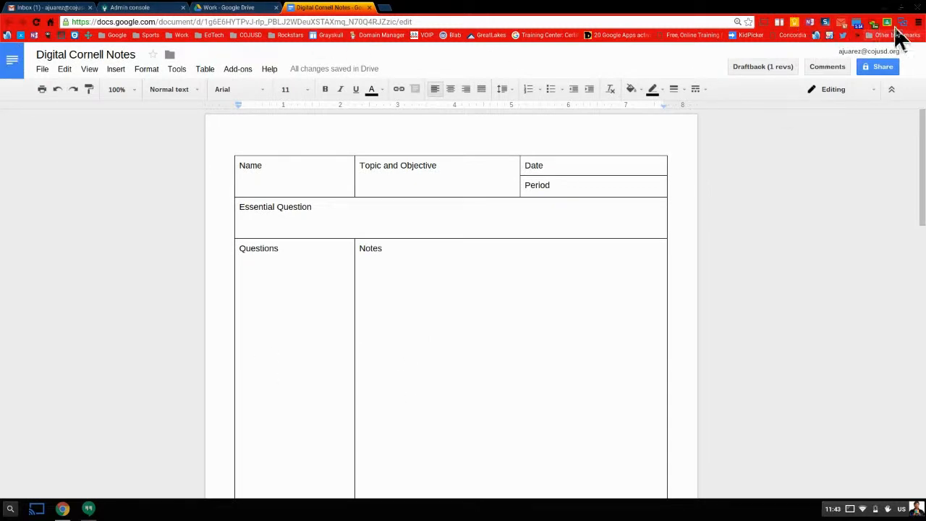
Open Google Classroom in a new browser tab and go to the About page of Sample Class 101
left_click(382, 10)
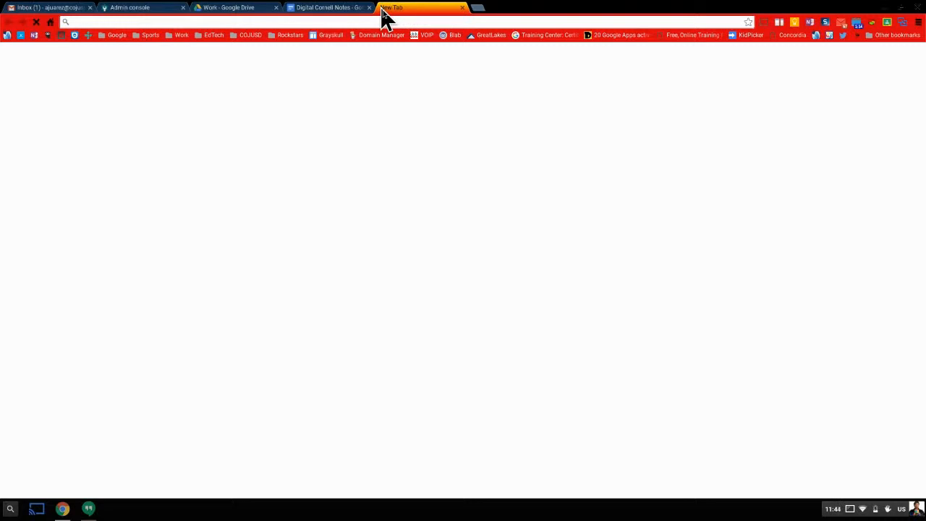
type("cla")
key("Return")
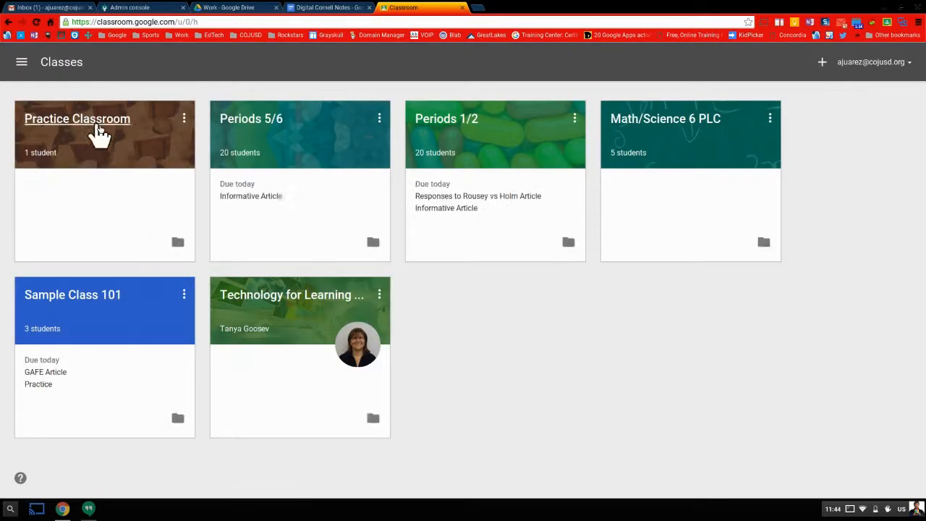
left_click(105, 304)
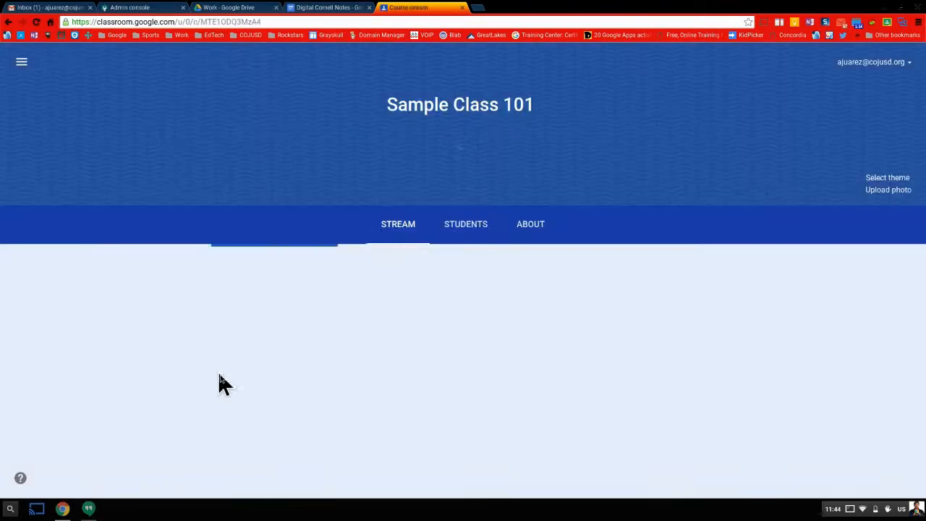
left_click(523, 226)
Start a new class material titled "Cornell Notes Digital Template"
scroll(323, 347, "down", 2)
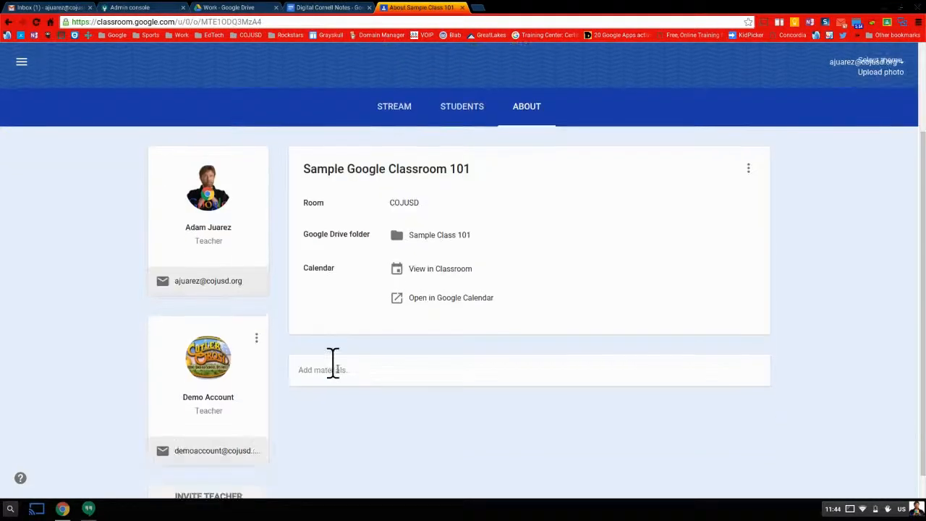
left_click(330, 369)
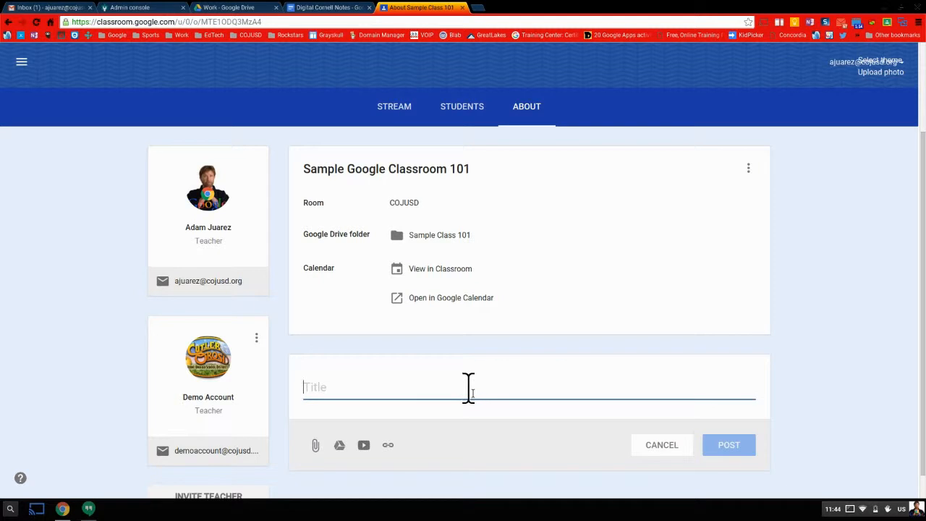
type("Cornell NOtes Digital Template")
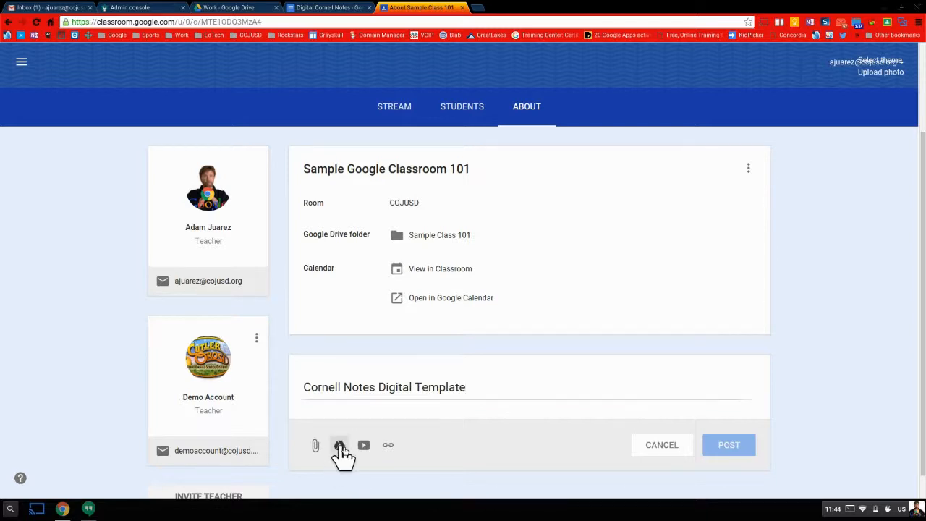
Attach the "Digital Cornell Notes" document from Google Drive to the material and post it
left_click(339, 444)
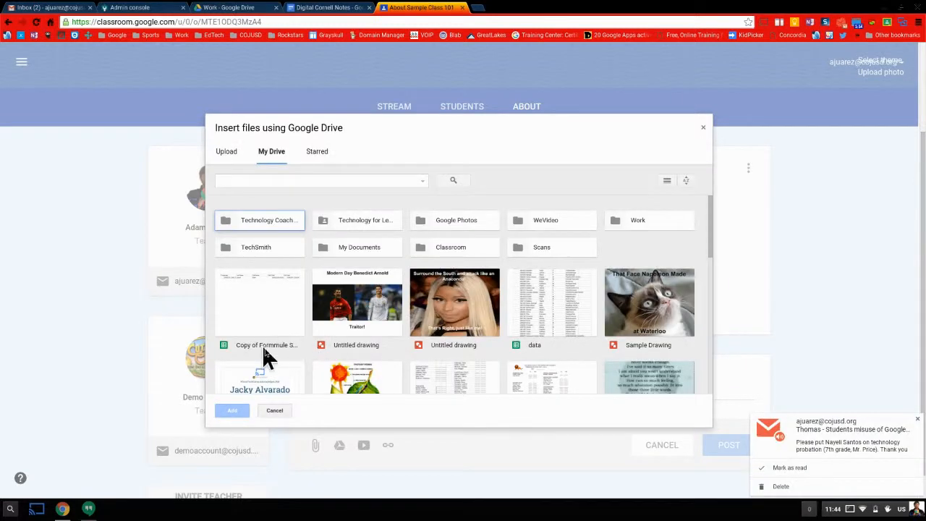
left_click(249, 182)
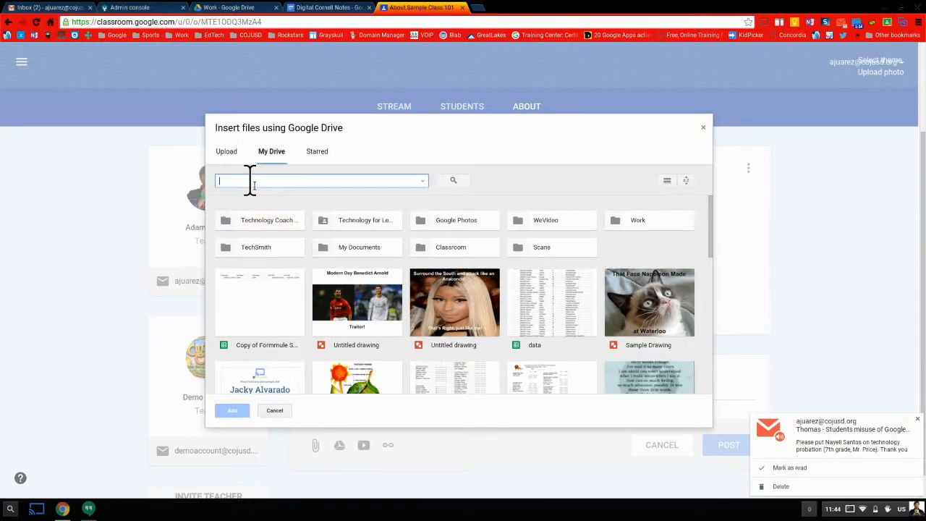
type("di")
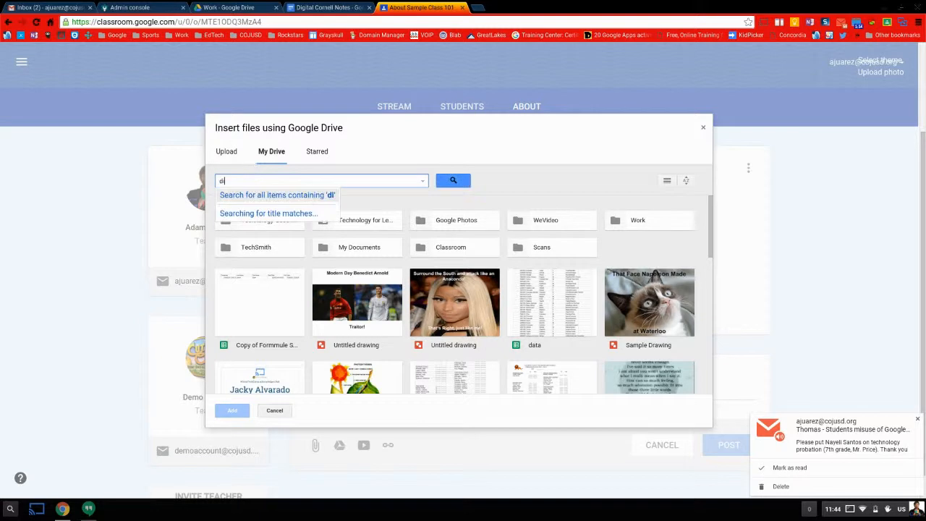
type("gital cornell notes")
key("Return")
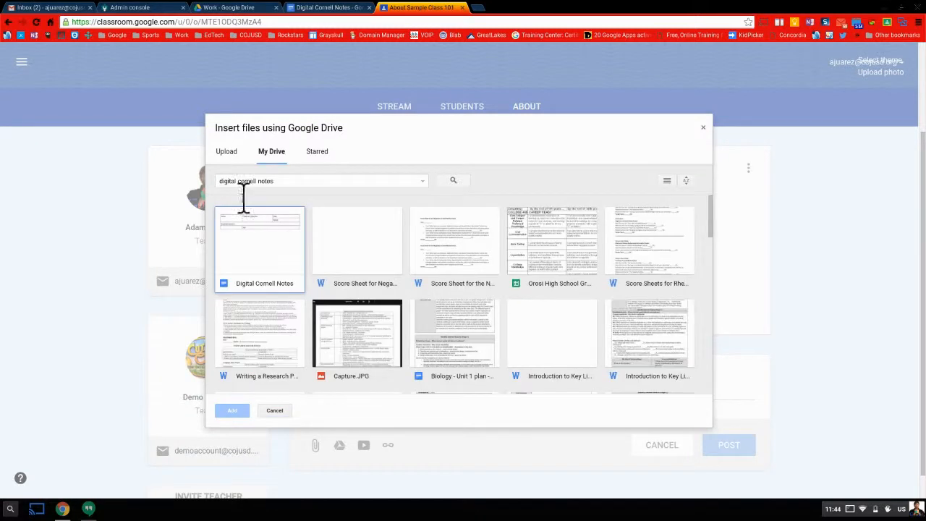
left_click(253, 265)
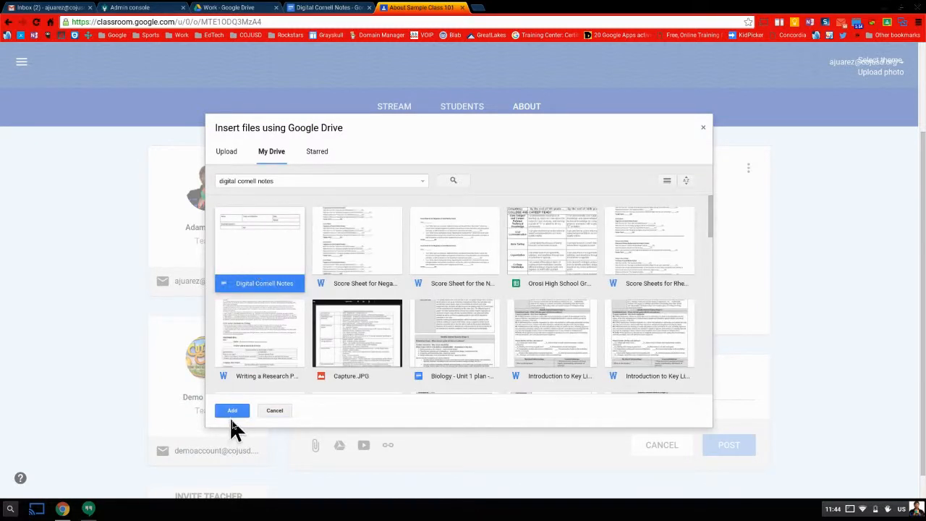
left_click(231, 411)
scroll(301, 401, "down", 1)
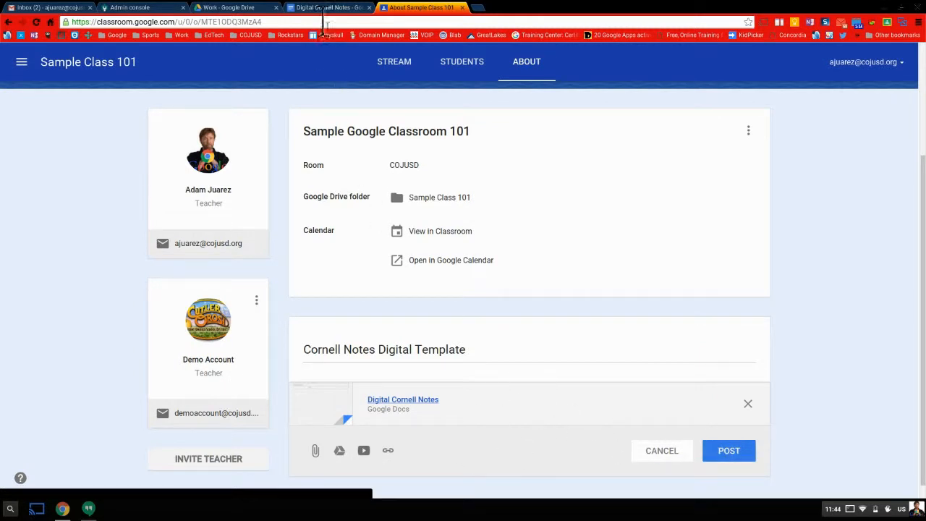
left_click(728, 451)
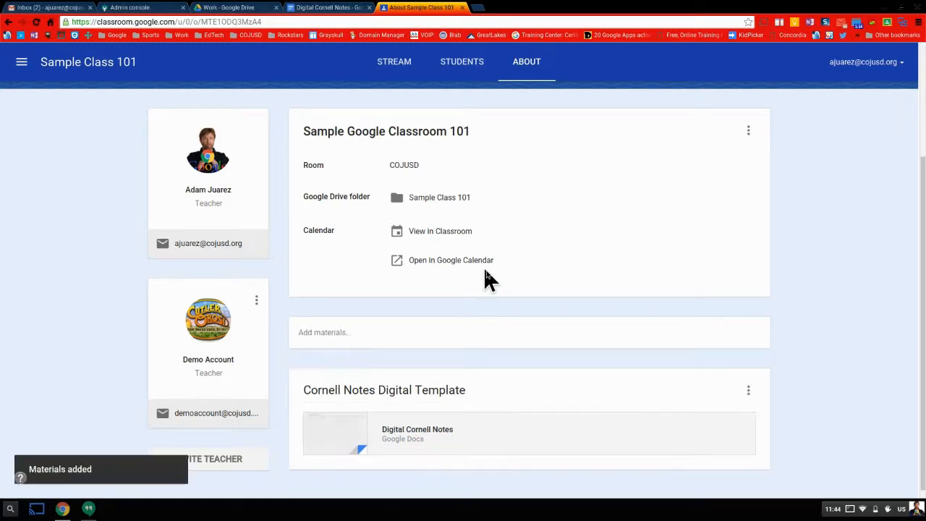
Set the Digital Cornell Notes document's link sharing to "On - Cutler-Orosi Jt. Unified School District" with view access
left_click(327, 9)
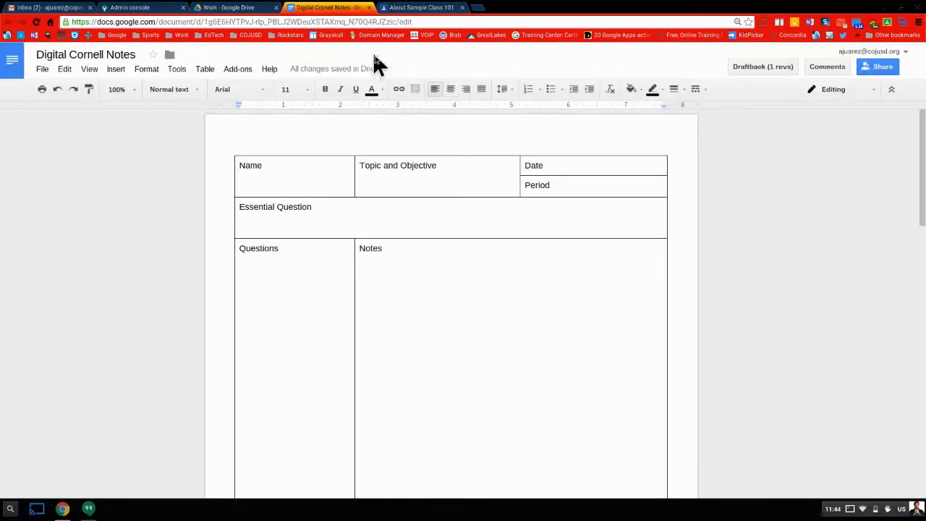
left_click(868, 68)
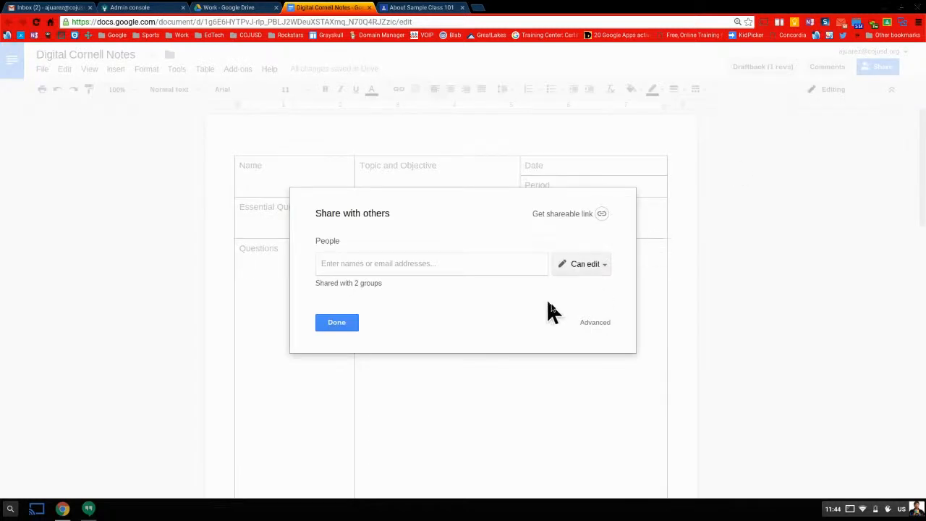
left_click(595, 321)
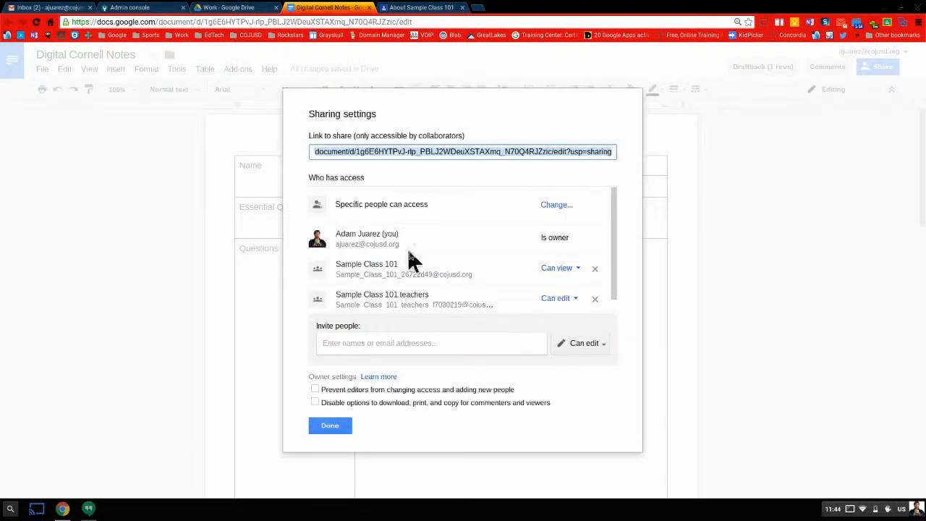
left_click(556, 205)
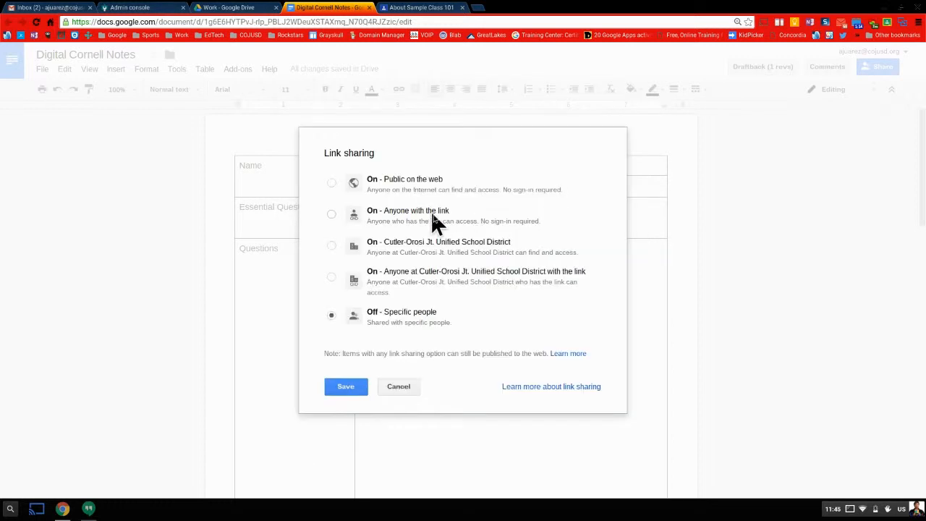
left_click(331, 245)
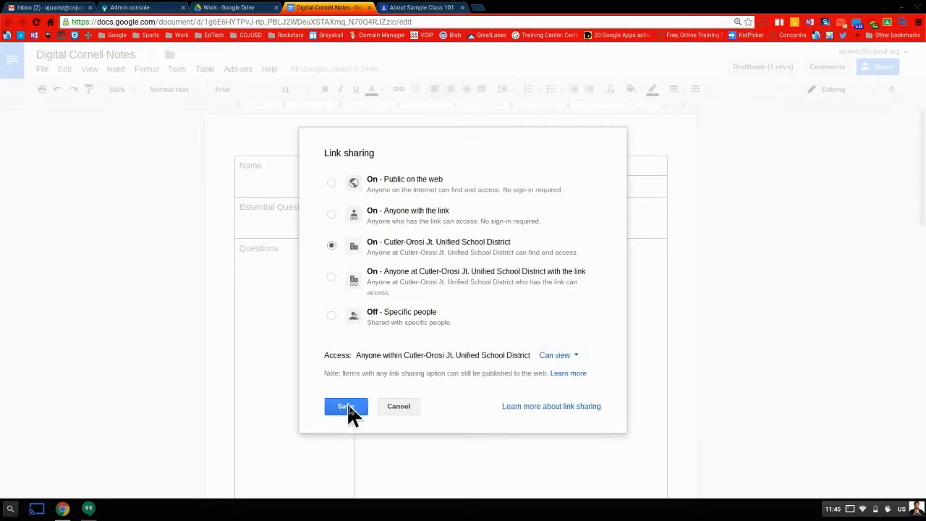
left_click(339, 409)
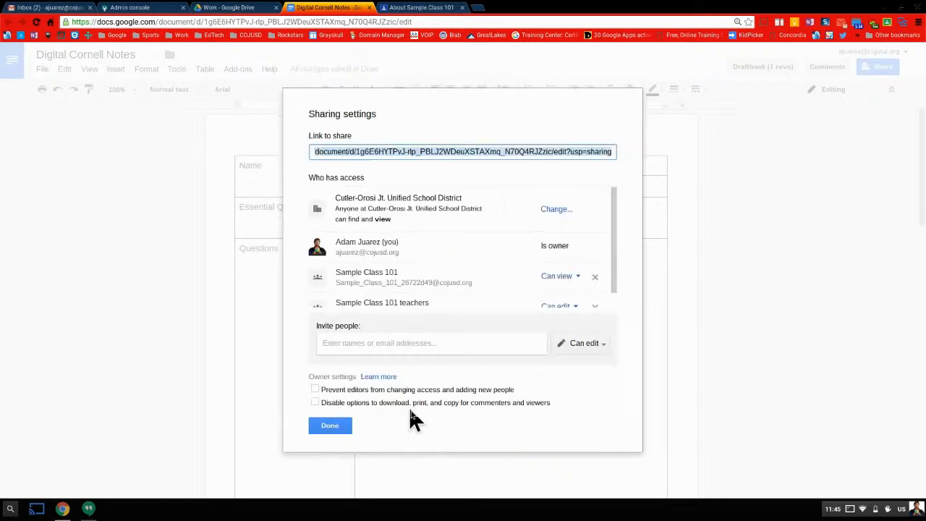
left_click(330, 425)
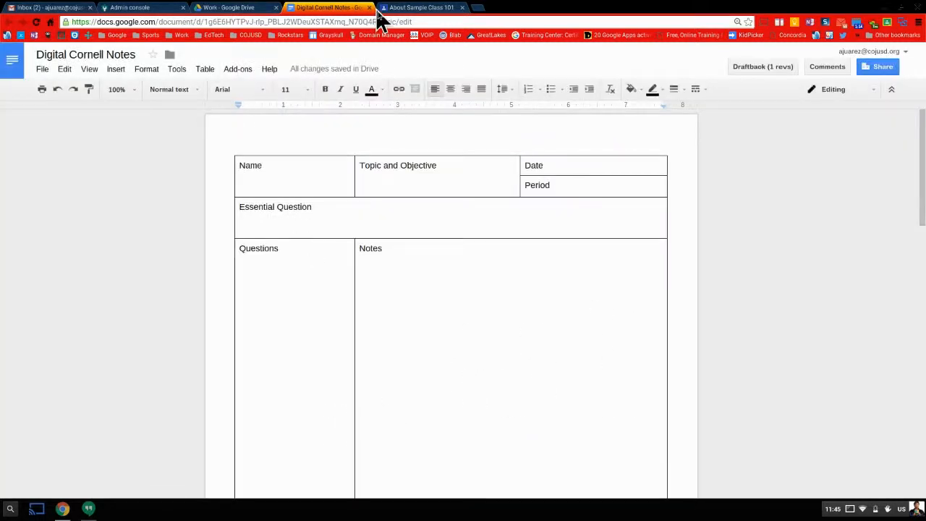
left_click(405, 8)
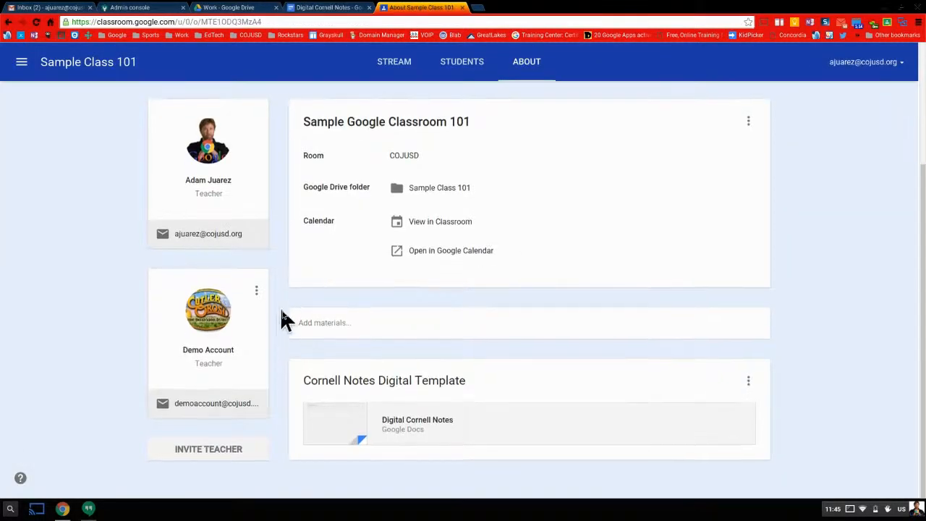
scroll(278, 314, "up", 1)
scroll(449, 362, "down", 1)
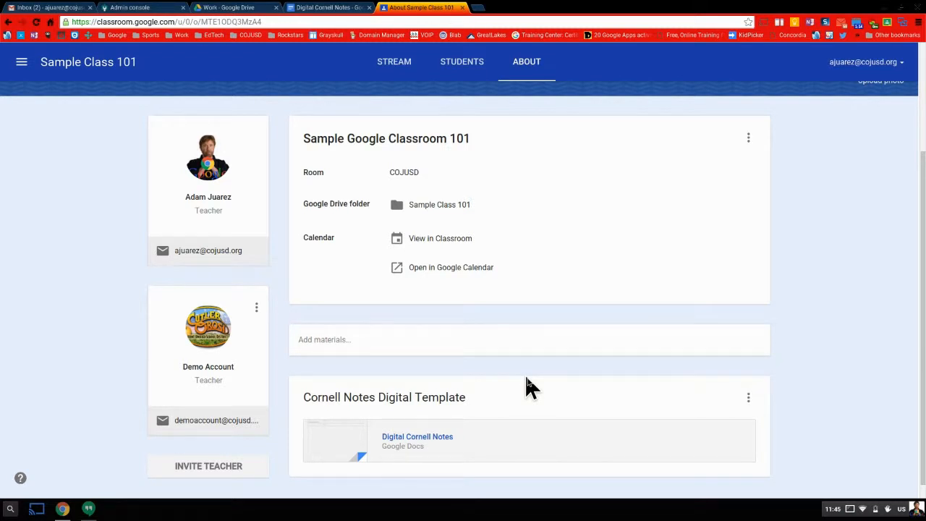
left_click(321, 8)
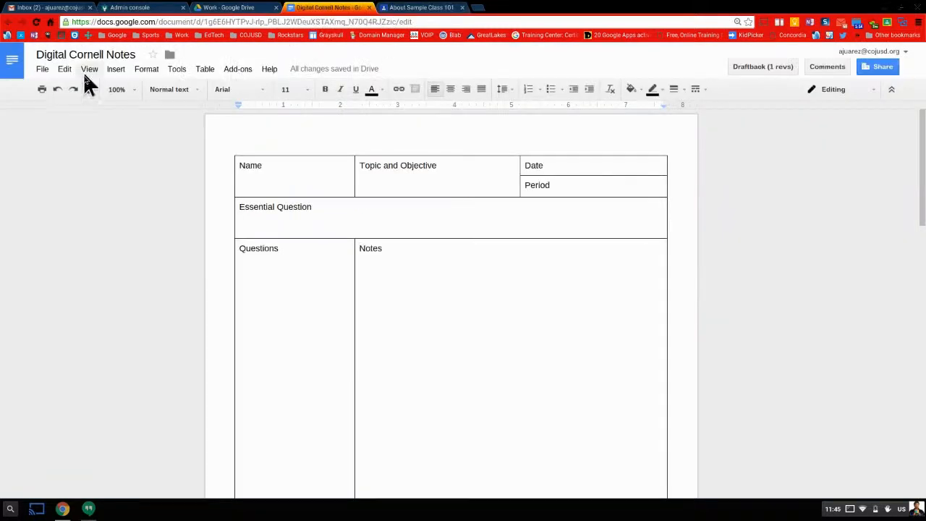
left_click(40, 71)
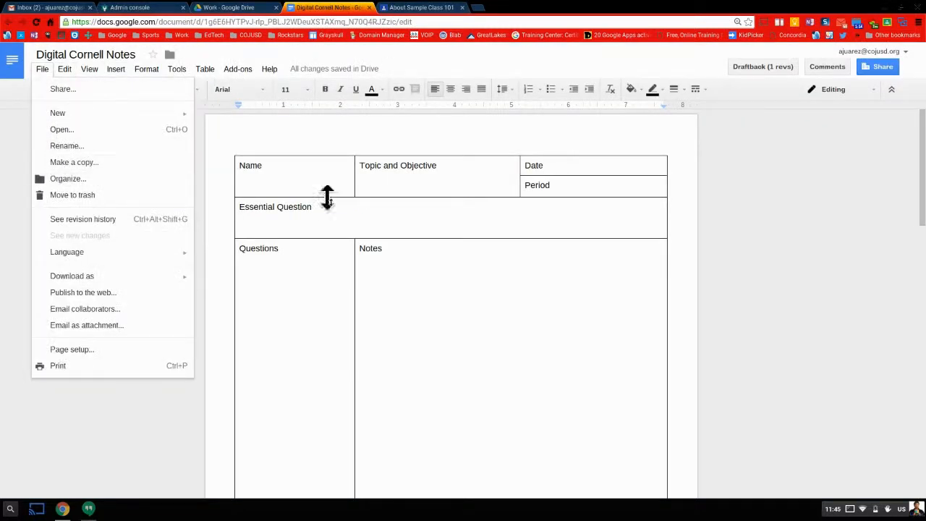
left_click(391, 316)
Enter "Cristiano Ronaldo" under the label in the Name cell of the Cornell Notes table
left_click(253, 185)
left_click(253, 181)
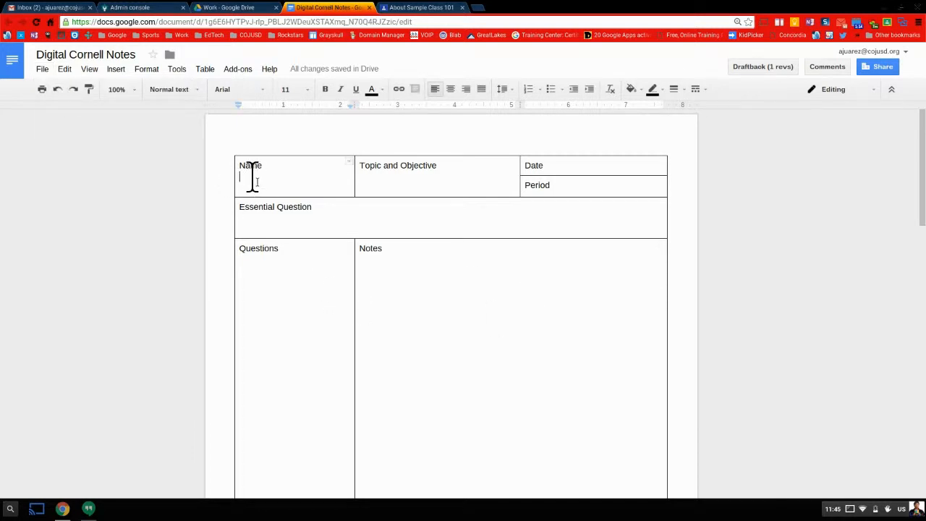
type("d")
key("BackSpace")
type("Cristiano Ronaldo")
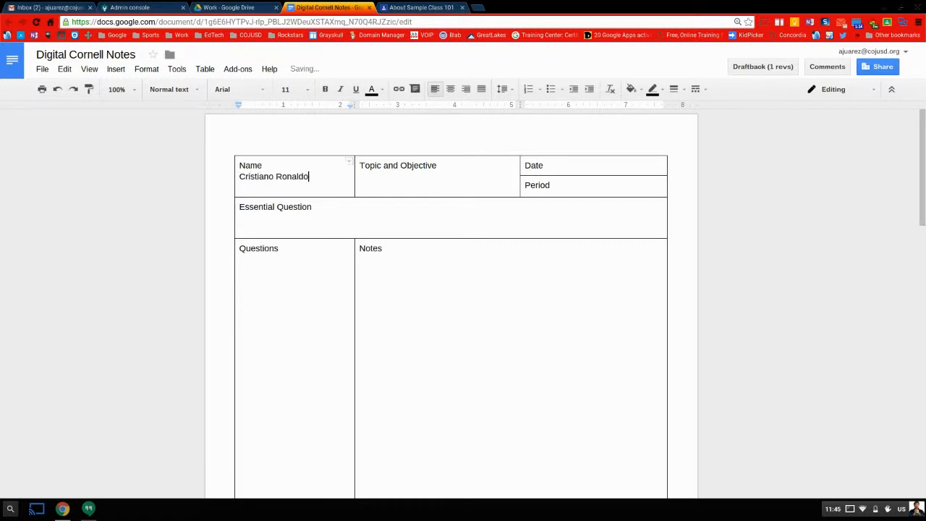
Complete the header row with the topic "Cornell Notes", the date 3/10/16 and period 4
left_click(372, 179)
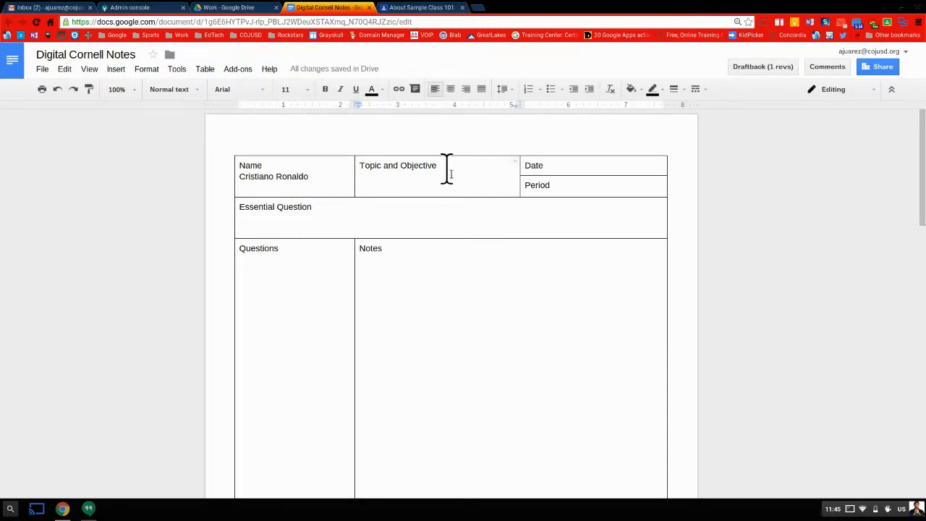
key("Return")
type("Corne")
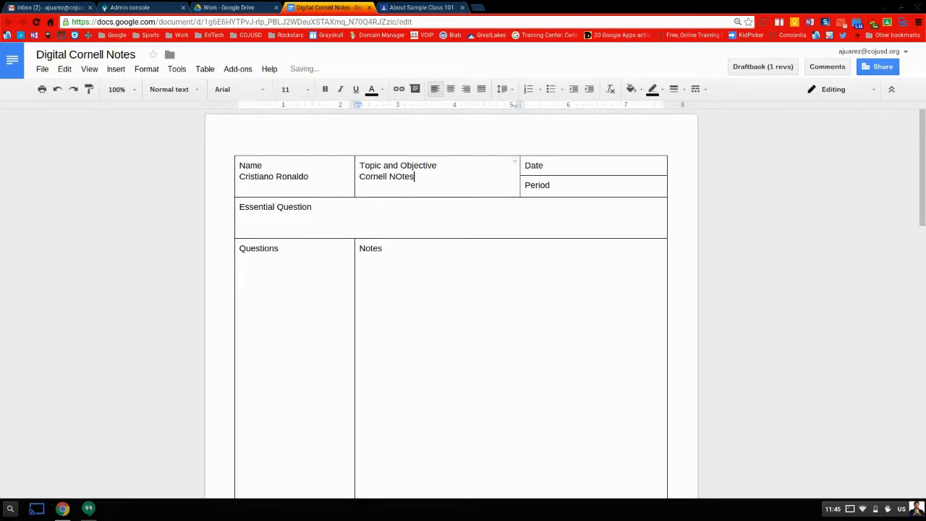
type("ll Notes")
left_click(620, 186)
type("4")
Complete the Essential Question cell with "How can you do Cornell Notes digitally?" after a colon
left_click(326, 212)
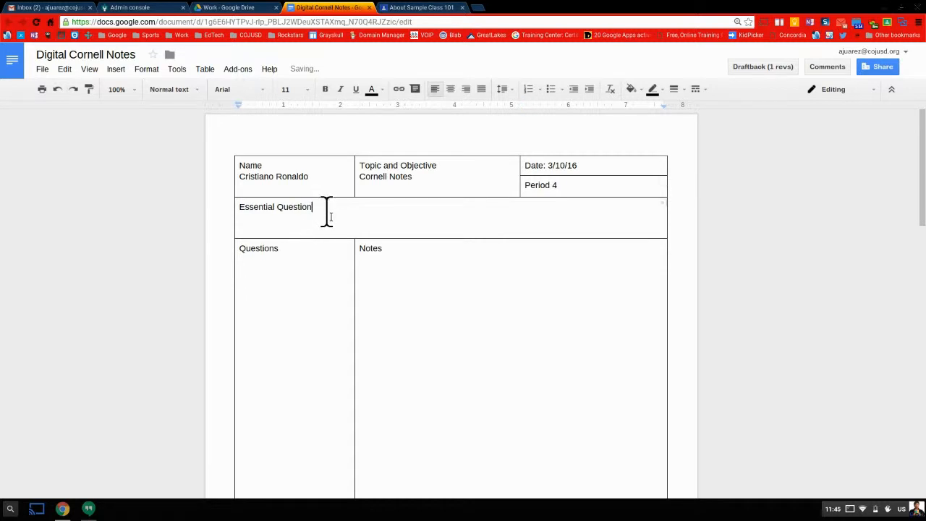
key("Return")
key("BackSpace")
type("Cornell Notes digitally?")
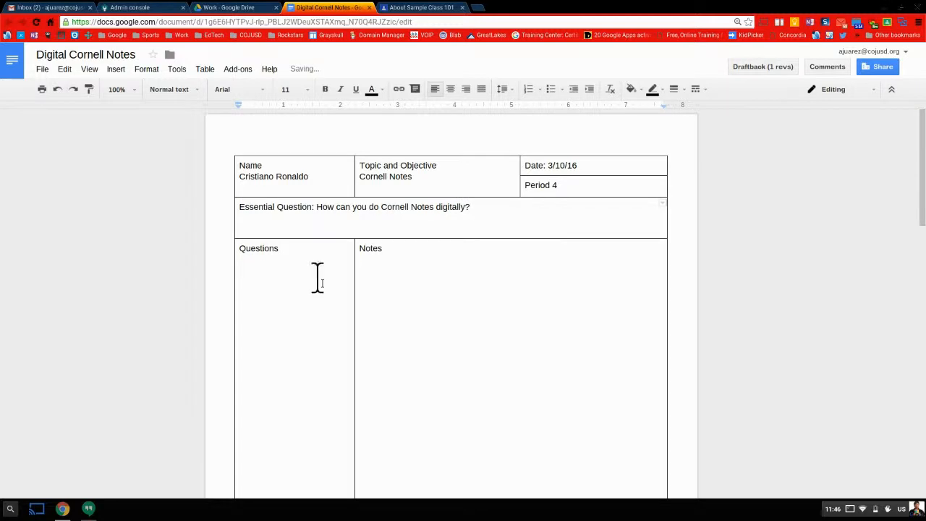
scroll(422, 293, "down", 1)
scroll(422, 293, "up", 1)
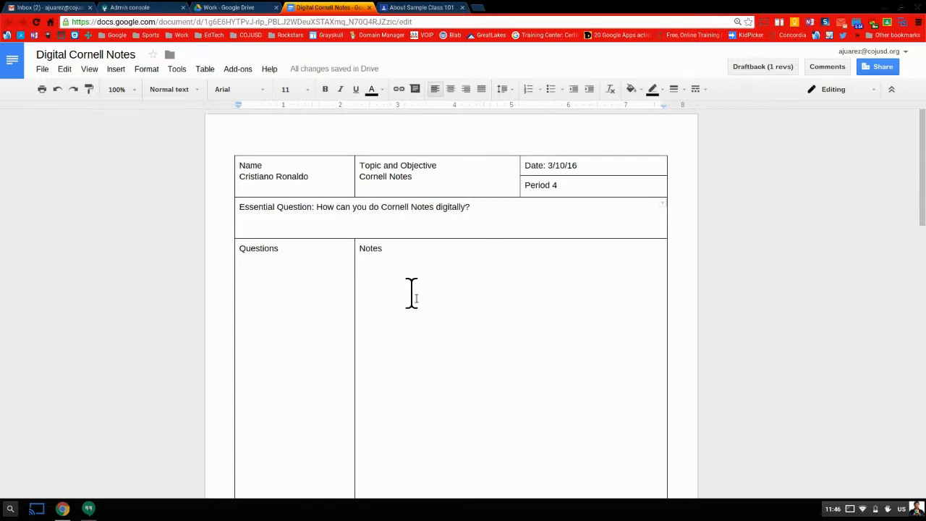
scroll(411, 293, "down", 3)
scroll(411, 293, "up", 3)
Search the web in a new browser tab for a Google Apps for Education PDF and open the first result
left_click(475, 8)
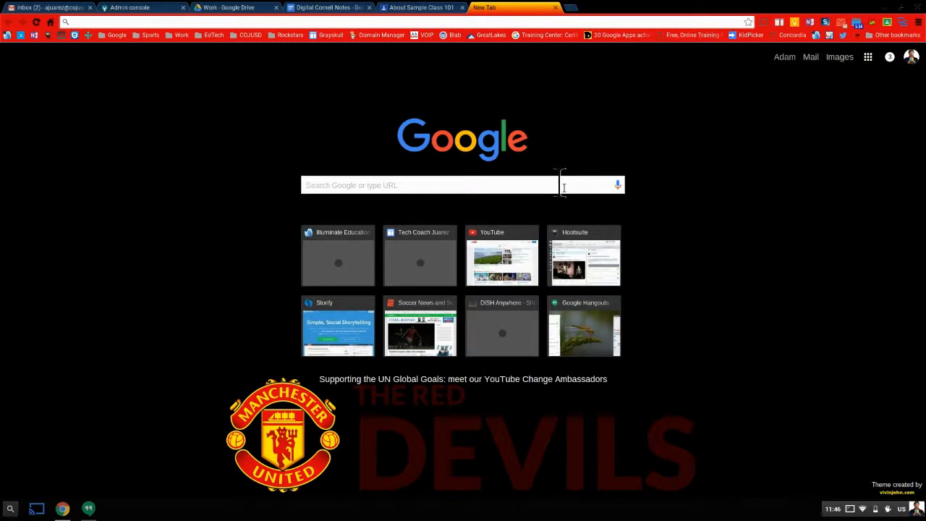
type("Google ap")
key("Return")
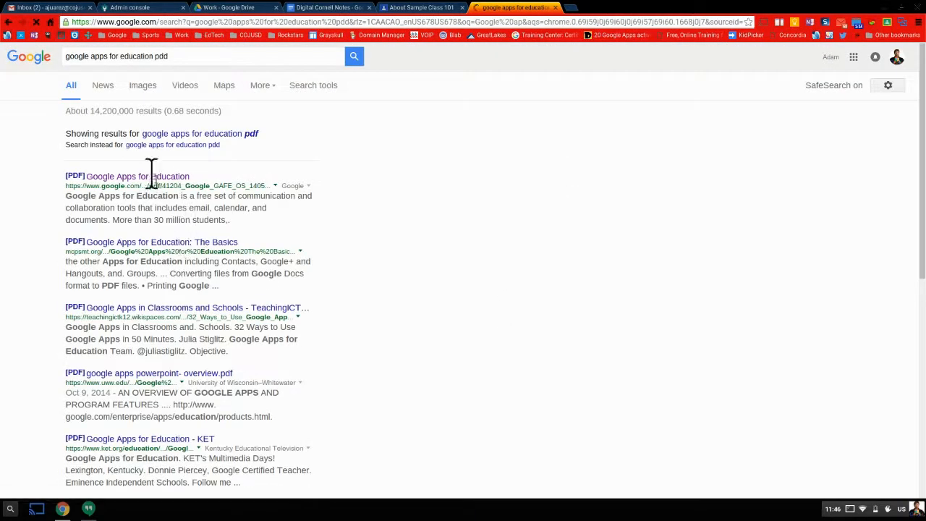
left_click(154, 181)
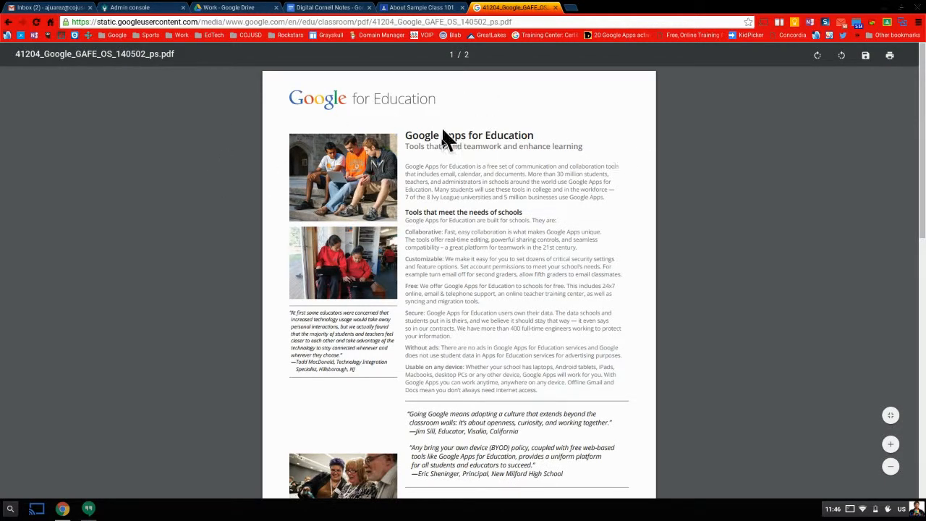
Split the screen 5:5 so the PDF sits side by side with the Digital Cornell Notes document
left_click(779, 24)
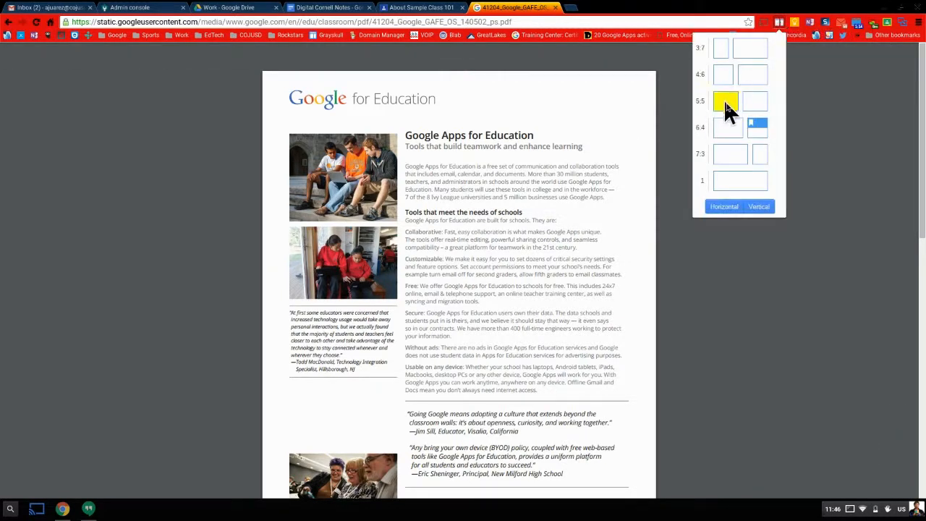
left_click(726, 102)
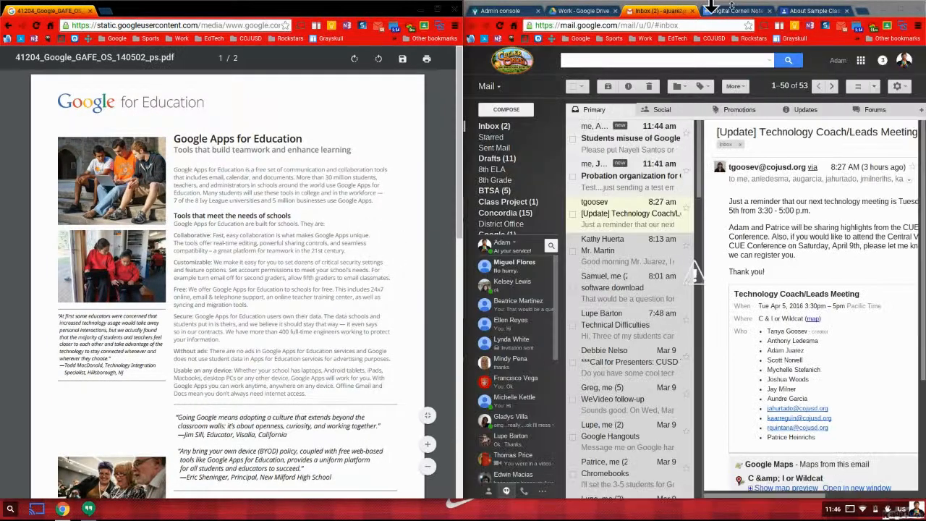
left_click(744, 11)
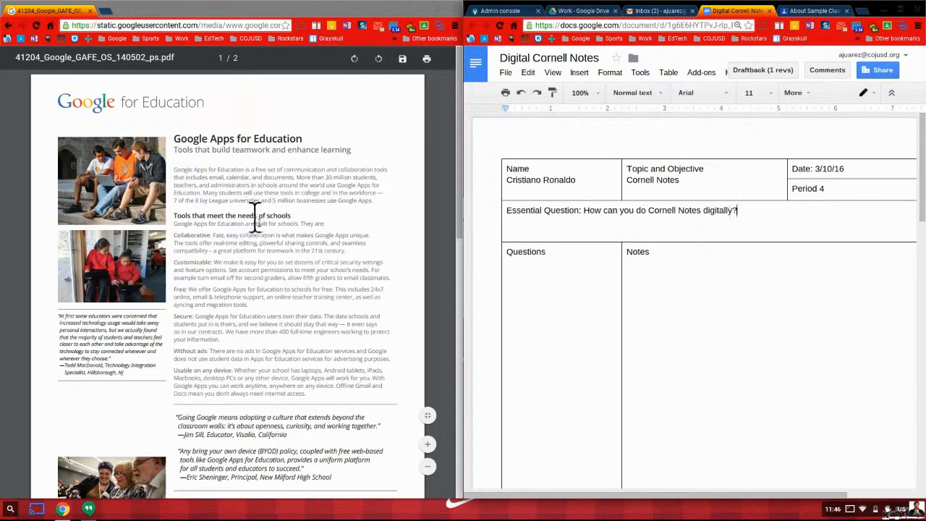
Copy the PDF sentence about more than 30 million students, teachers and administrators into the Notes cell, below its label
left_click(658, 253)
key("Return")
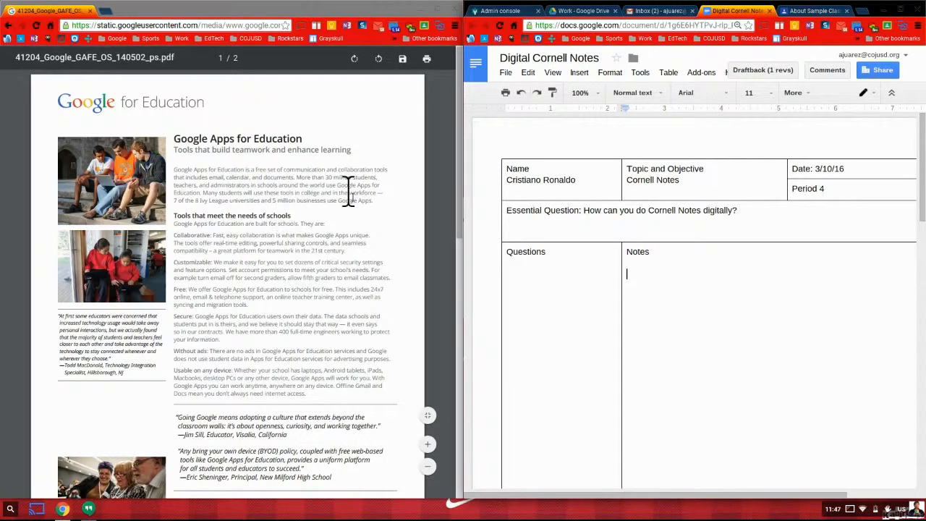
left_click_drag(296, 177, 202, 192)
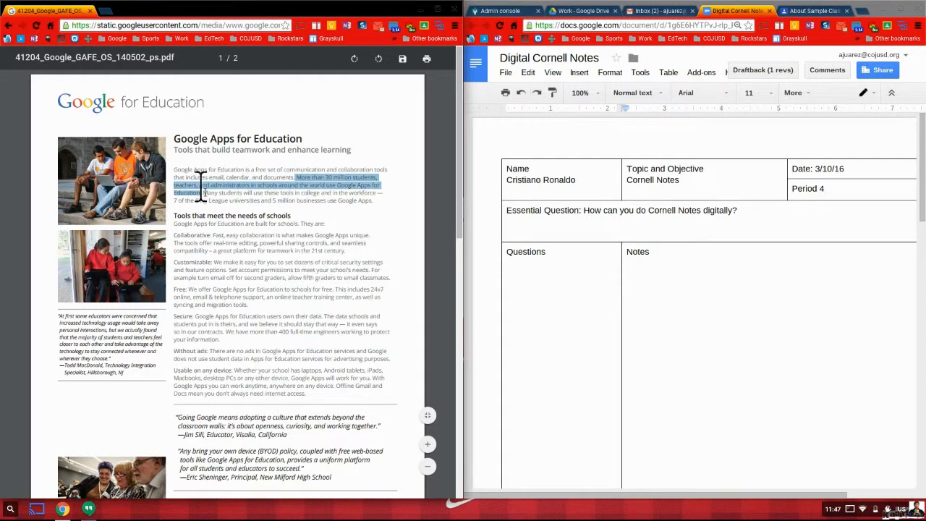
right_click(202, 189)
left_click(217, 195)
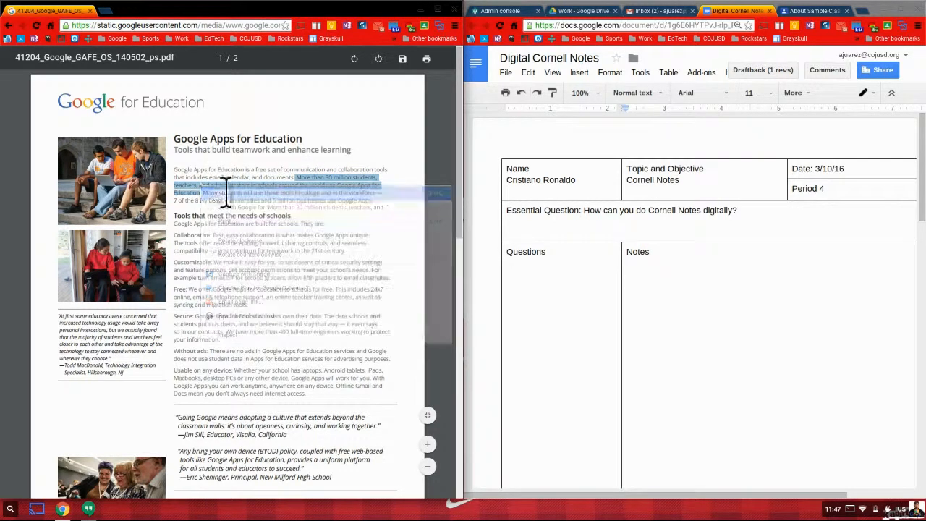
left_click(651, 275)
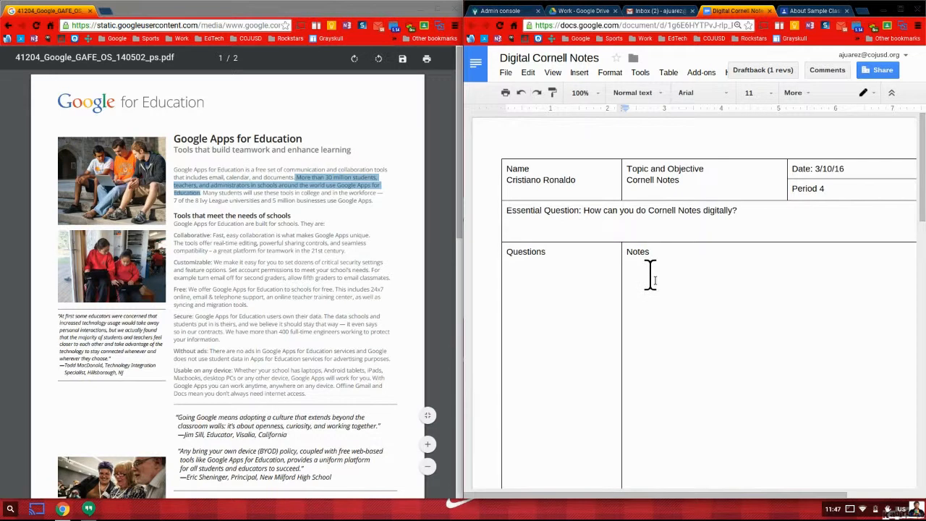
key("ctrl+v")
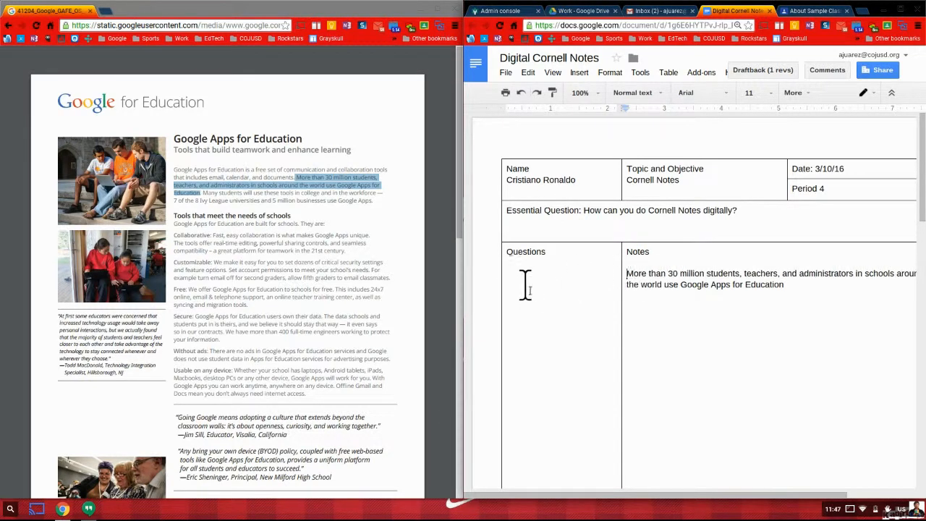
Replace the pasted sentence in the Notes cell with the dashed list item "30 mill ppl use Google Apps in schools worldwide"
left_click(555, 253)
left_click(790, 282)
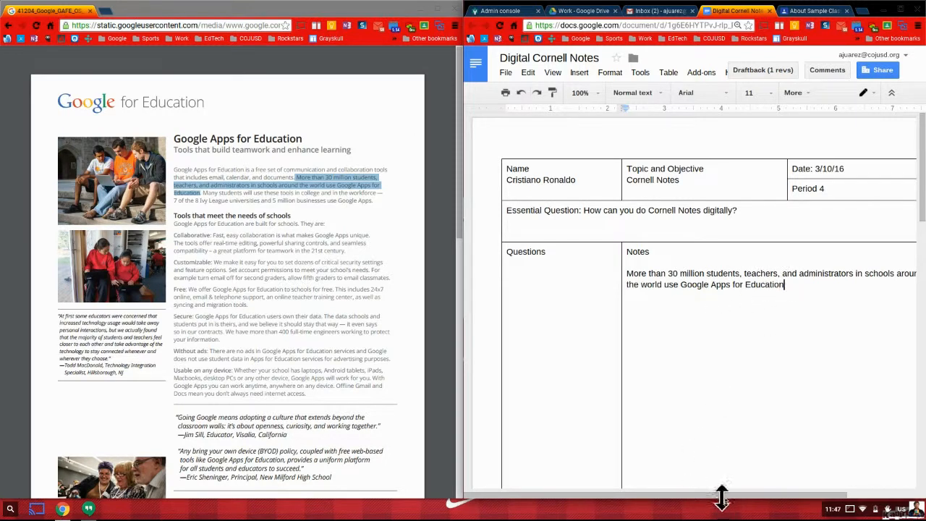
left_click_drag(740, 496, 792, 505)
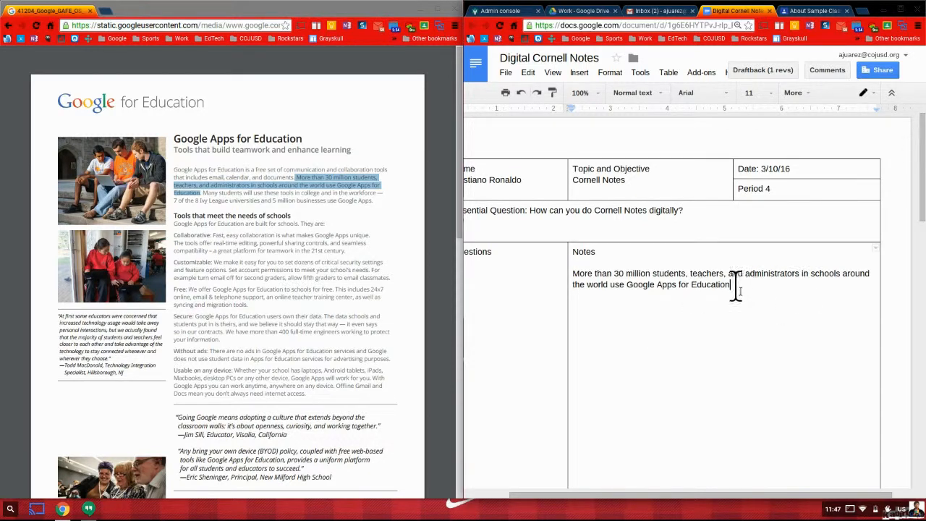
left_click_drag(731, 285, 571, 277)
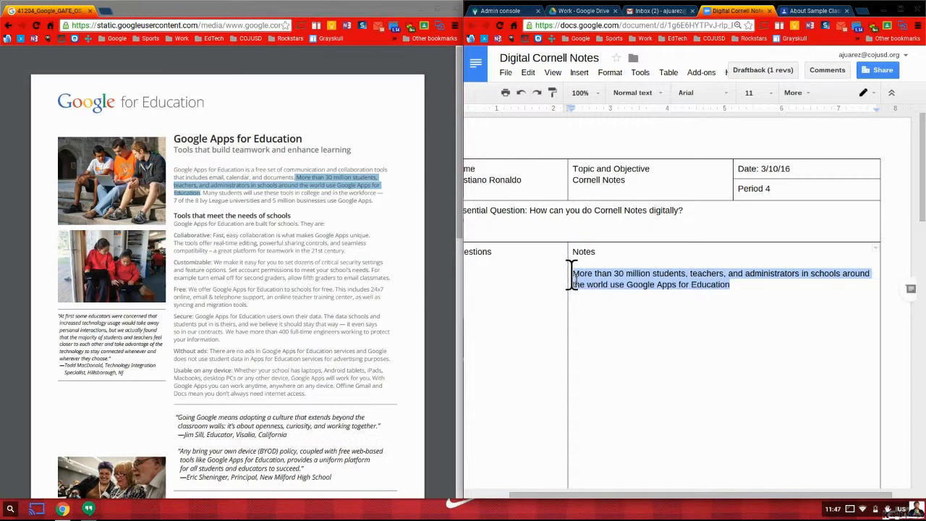
type("- ")
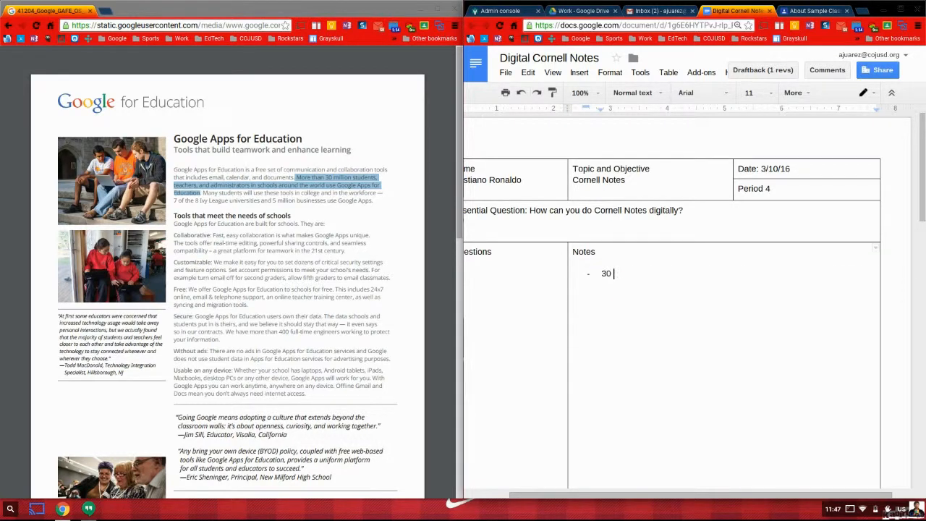
type("30 mill stude")
key("BackSpace")
key("BackSpace")
key("BackSpace")
type("ppl use Google Apps in schools world")
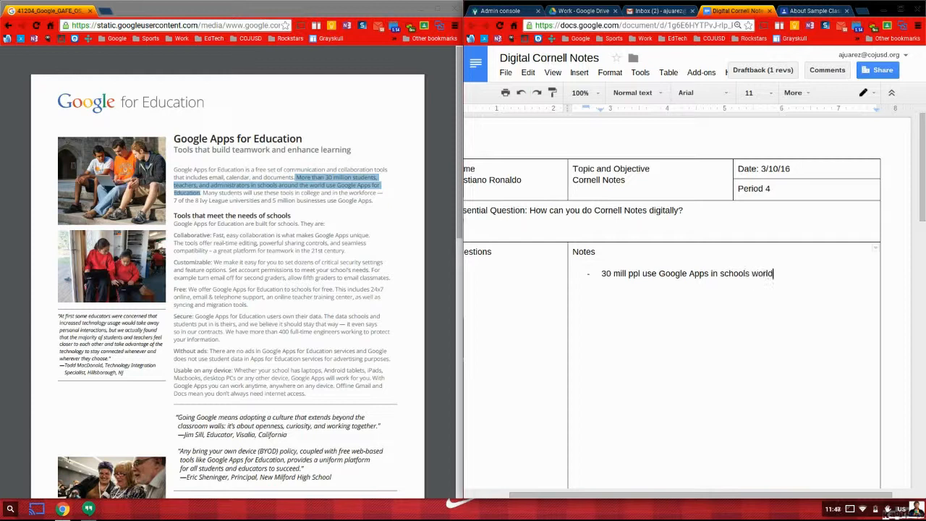
type("wide")
Review the Questions, Notes and Summary sections of the Cornell Notes table
left_click_drag(640, 499, 566, 507)
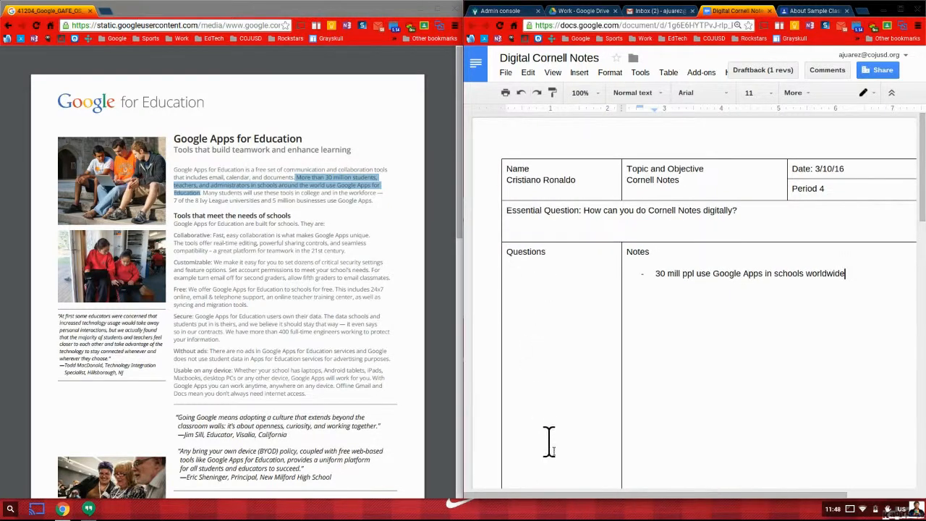
scroll(758, 394, "down", 10)
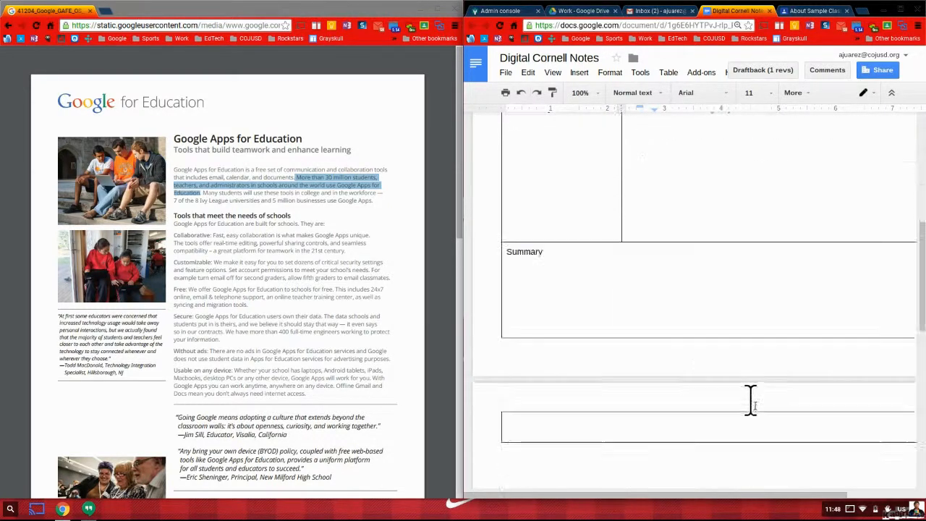
left_click(572, 257)
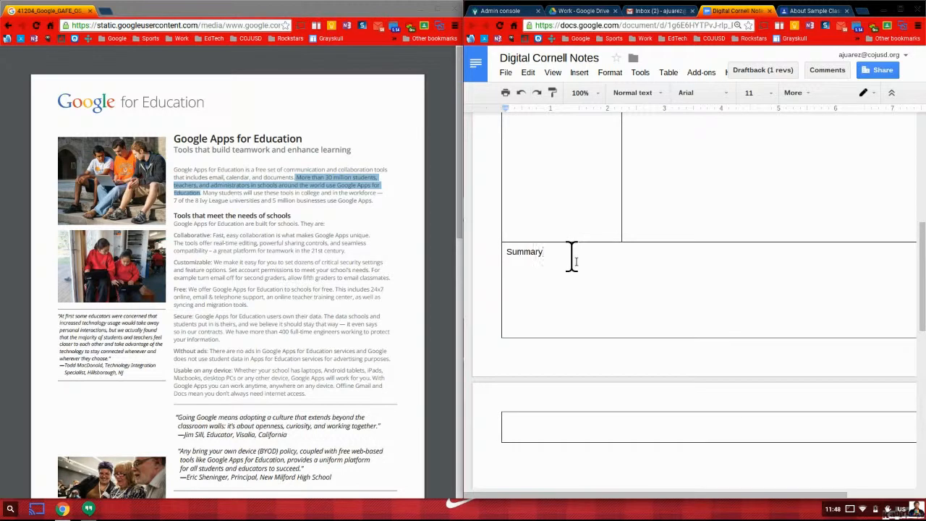
scroll(525, 287, "up", 8)
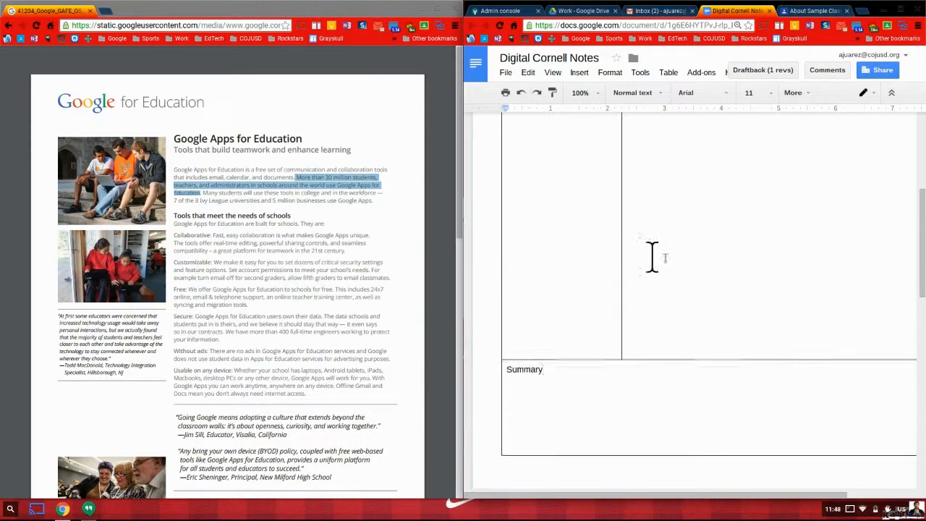
scroll(718, 303, "down", 1)
scroll(709, 449, "down", 1)
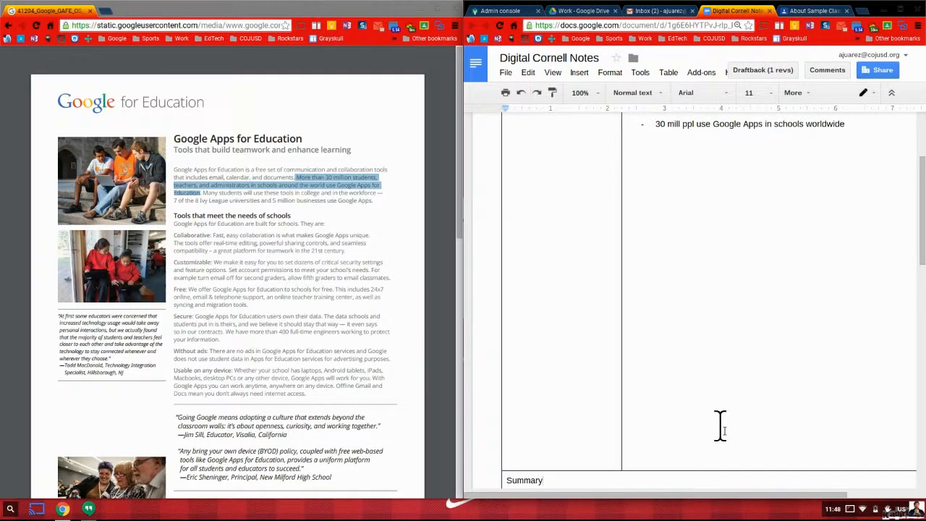
scroll(730, 434, "up", 3)
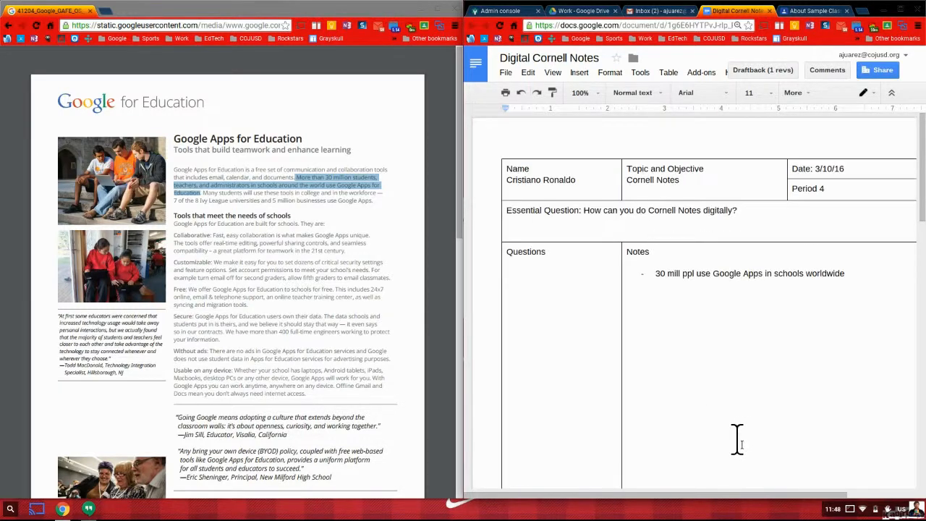